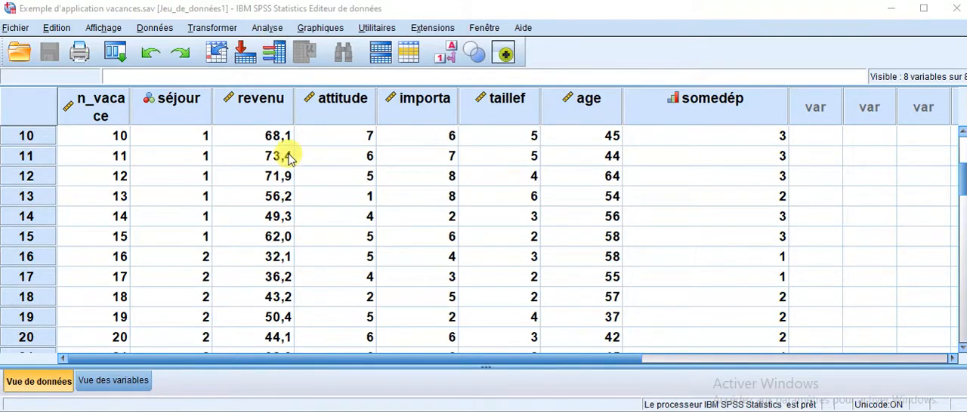
pyautogui.scroll(-5, 287, 154)
pyautogui.scroll(6, 287, 155)
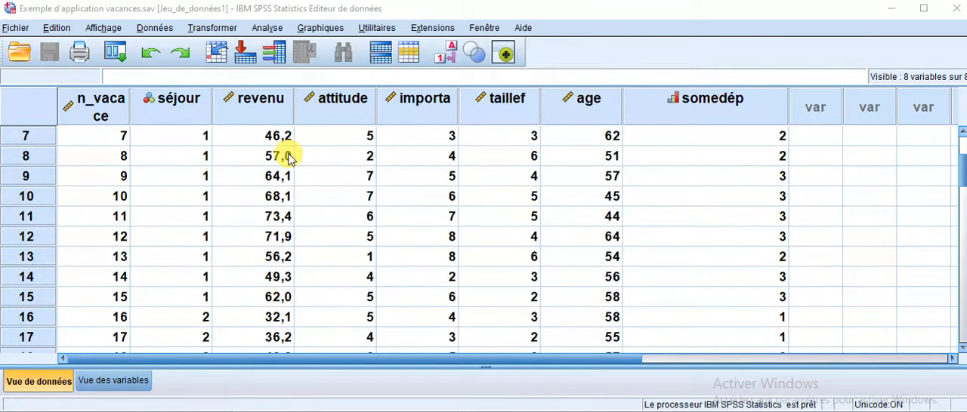
pyautogui.scroll(-1, 290, 158)
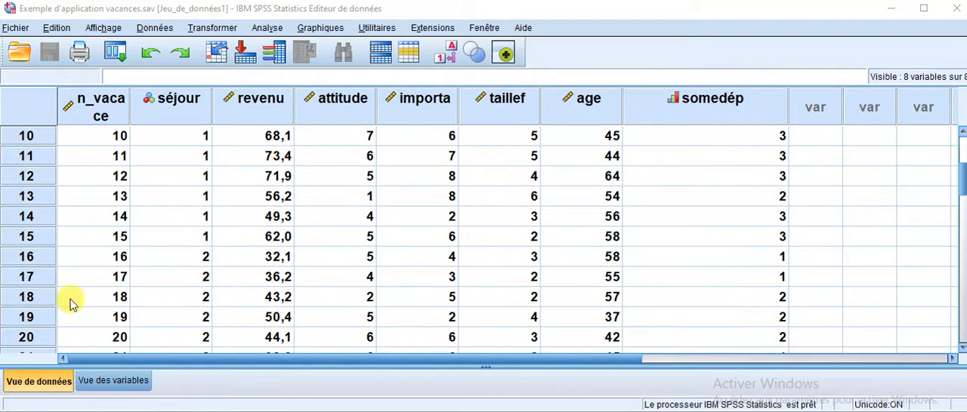
pyautogui.scroll(3, 263, 235)
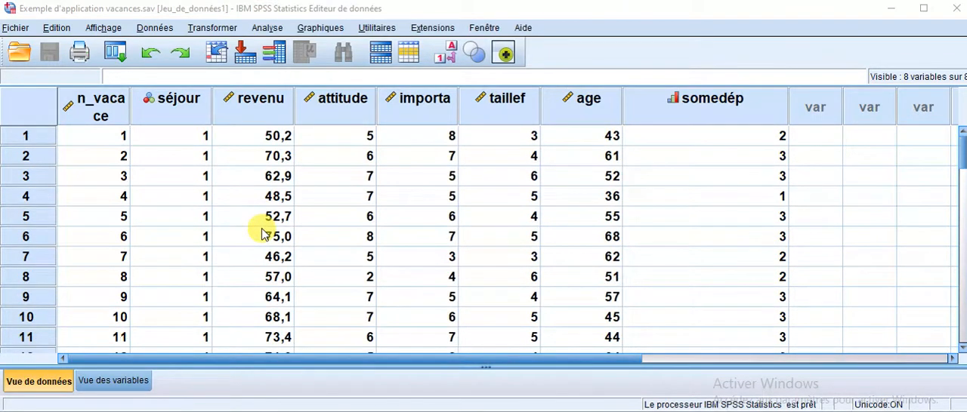
# Start a discriminant analysis with séjour as the grouping variable and define its range from 1 to 2.
pyautogui.click(274, 28)
pyautogui.moveTo(323, 235)
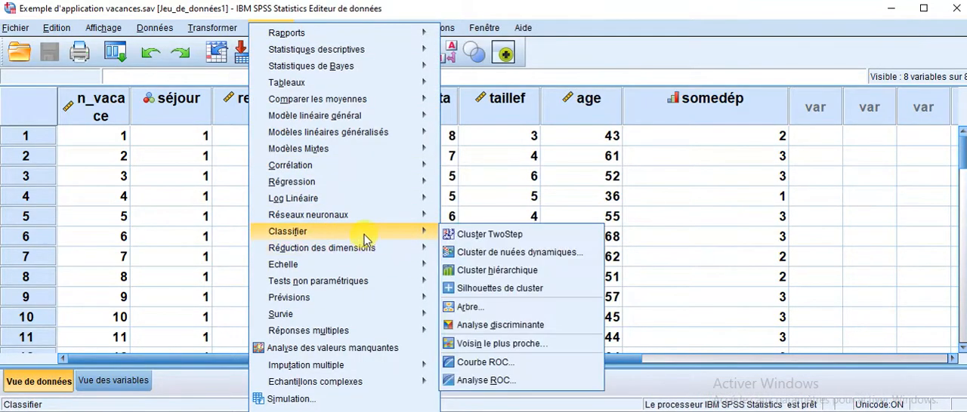
pyautogui.click(496, 325)
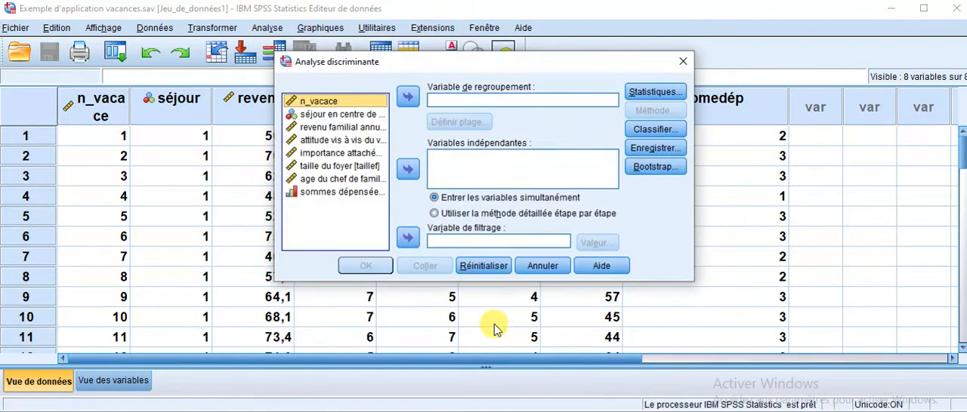
pyautogui.click(336, 114)
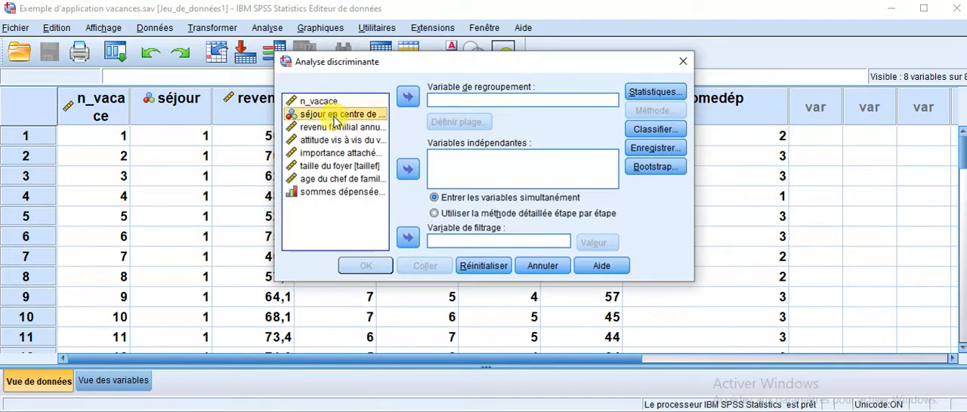
pyautogui.click(408, 100)
pyautogui.click(450, 123)
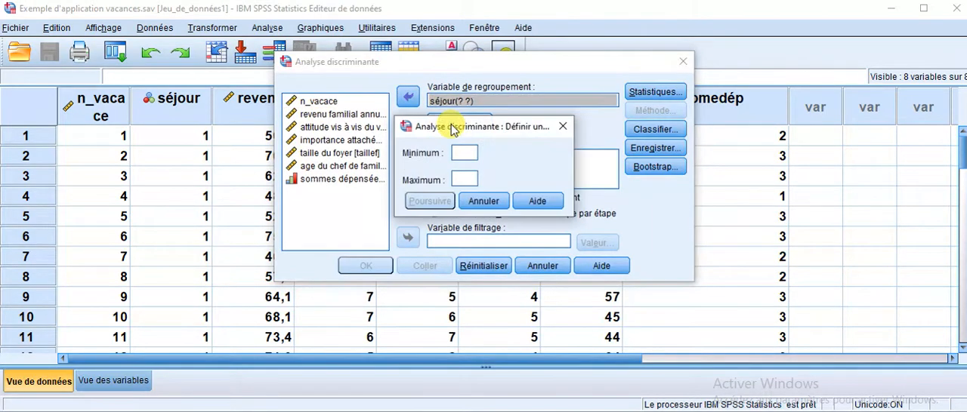
pyautogui.write('1')
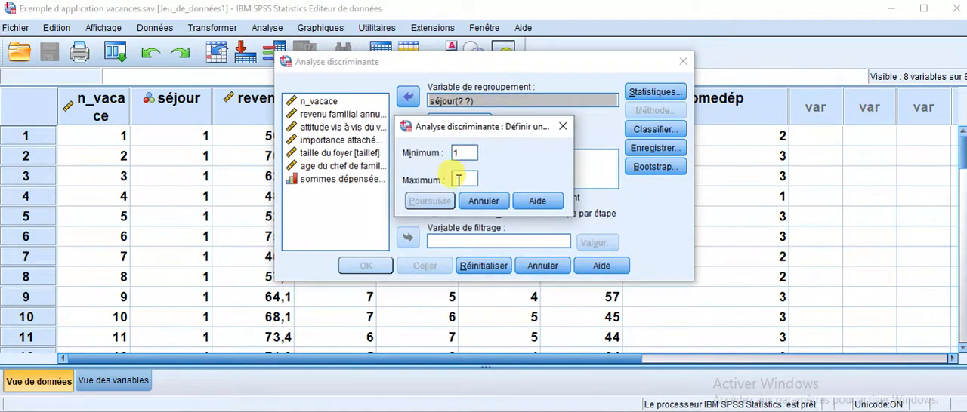
pyautogui.click(458, 178)
pyautogui.write('2')
pyautogui.click(429, 201)
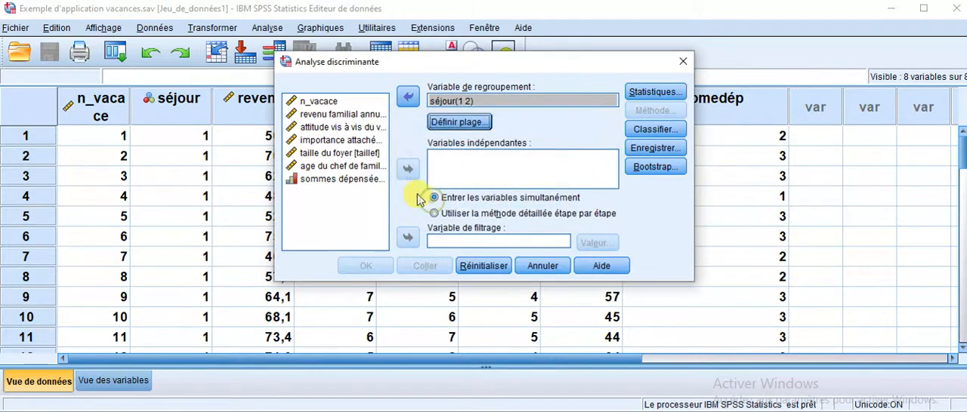
# Add annual family income, attitude to travel, importance of family holidays, household size and household head's age as the independent variables.
pyautogui.click(339, 117)
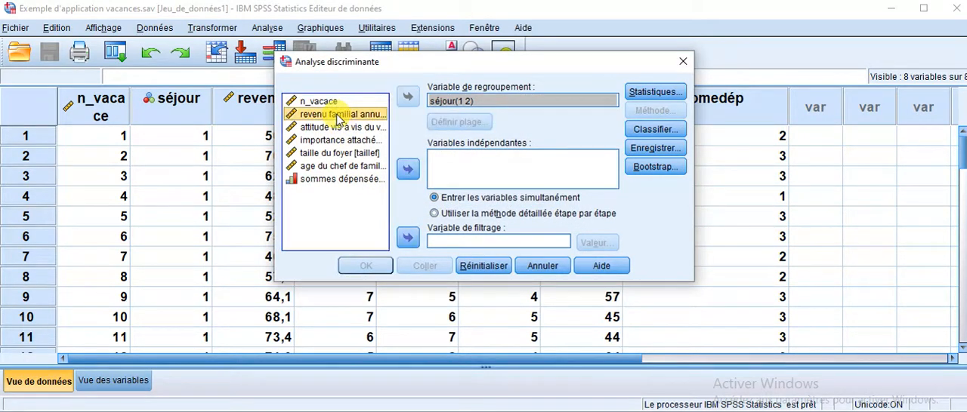
pyautogui.hotkey('shift', 'Down')
pyautogui.hotkey('shift', 'Down')
pyautogui.hotkey('shift', 'Down')
pyautogui.hotkey('shift', 'Down')
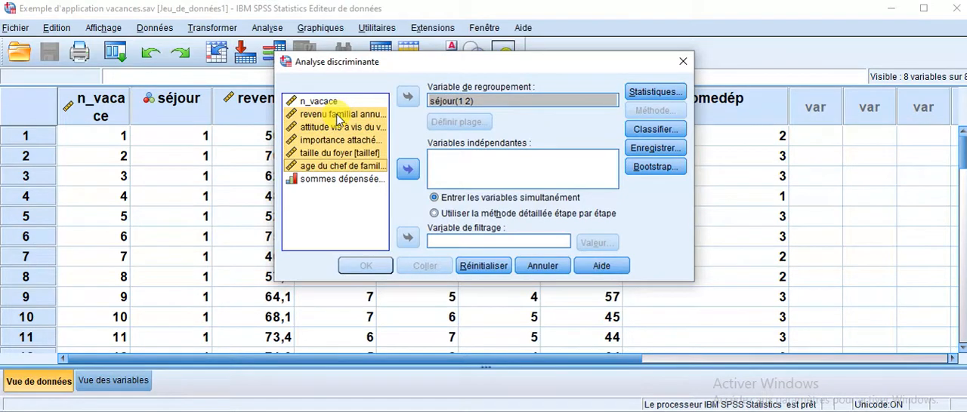
pyautogui.click(408, 170)
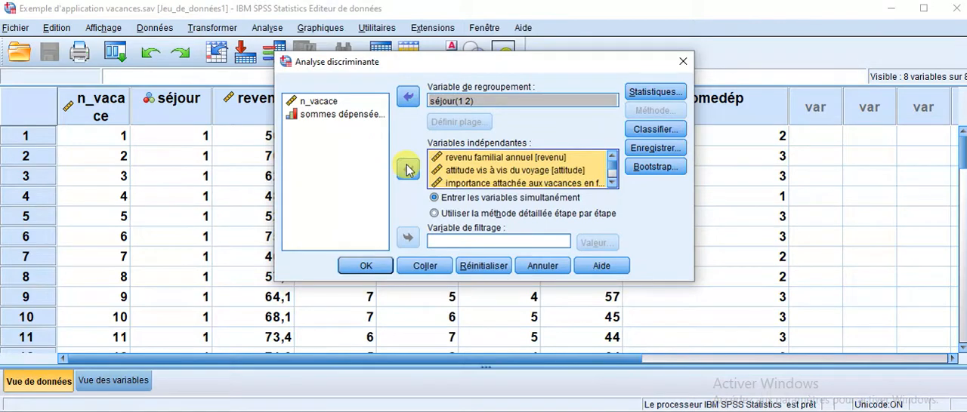
# Request the statistics Moyennes, Test de Box, Non standardisés coefficients and the Corrélations intra-groupe matrix.
pyautogui.click(669, 92)
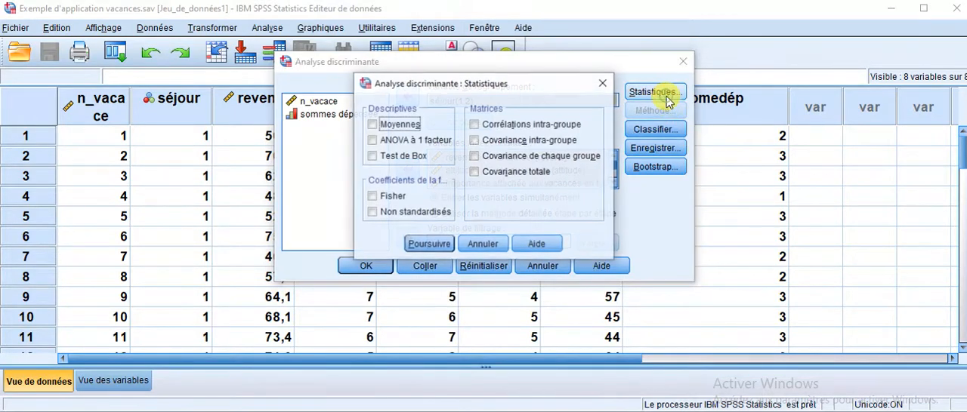
pyautogui.click(408, 124)
pyautogui.click(413, 157)
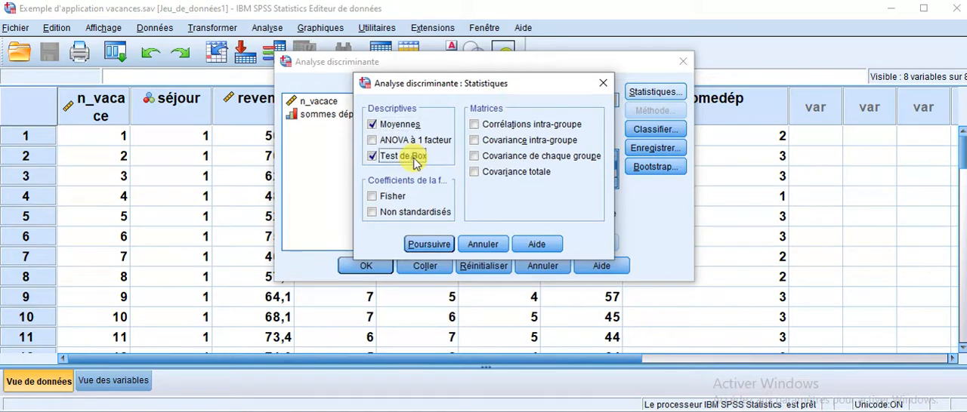
pyautogui.click(413, 215)
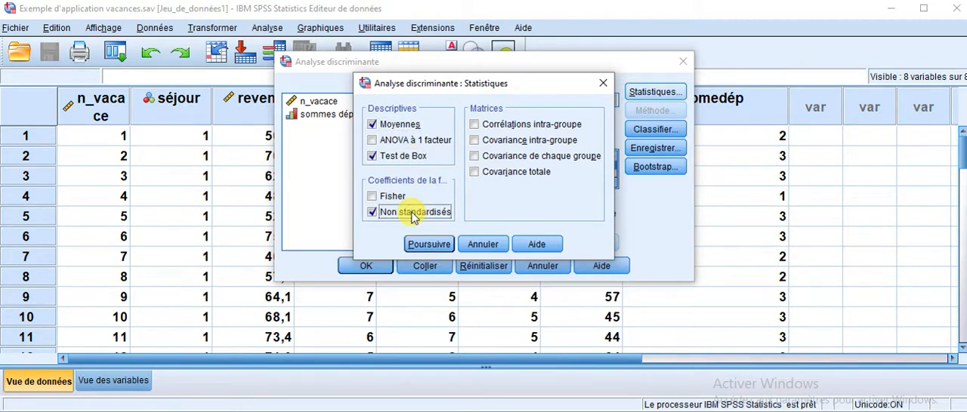
pyautogui.click(511, 127)
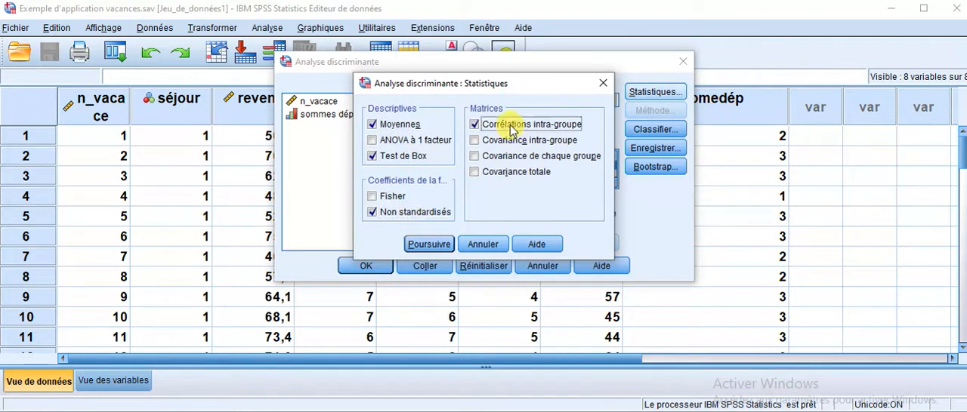
pyautogui.click(428, 245)
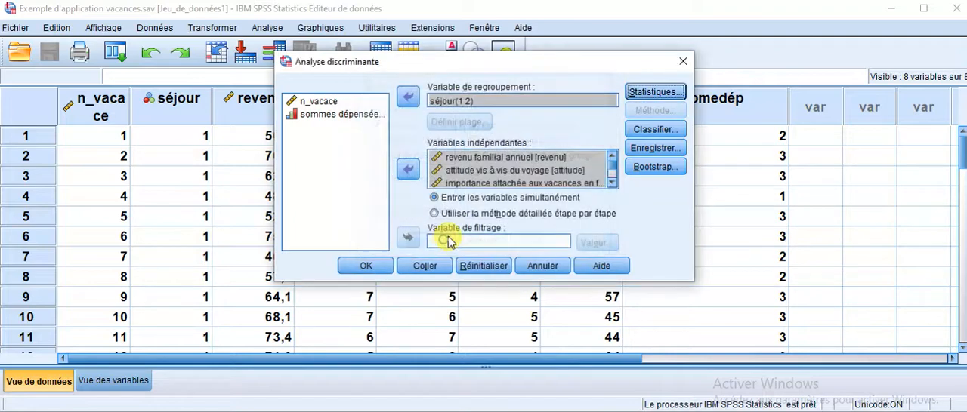
# Enable Résultats par observation and Récapitulatif in the classification display options, and run the discriminant analysis.
pyautogui.click(654, 129)
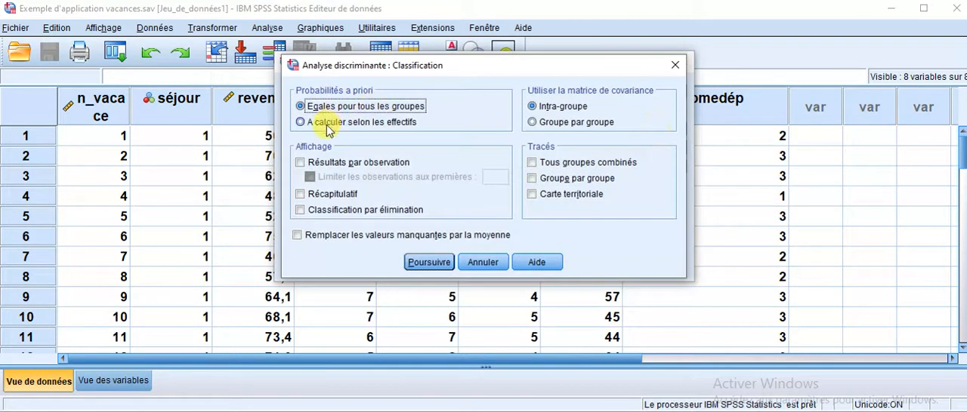
pyautogui.click(318, 165)
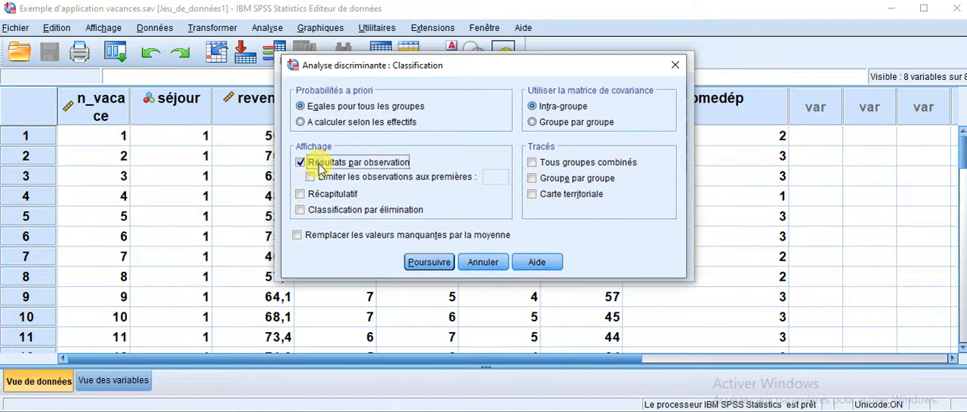
pyautogui.click(301, 195)
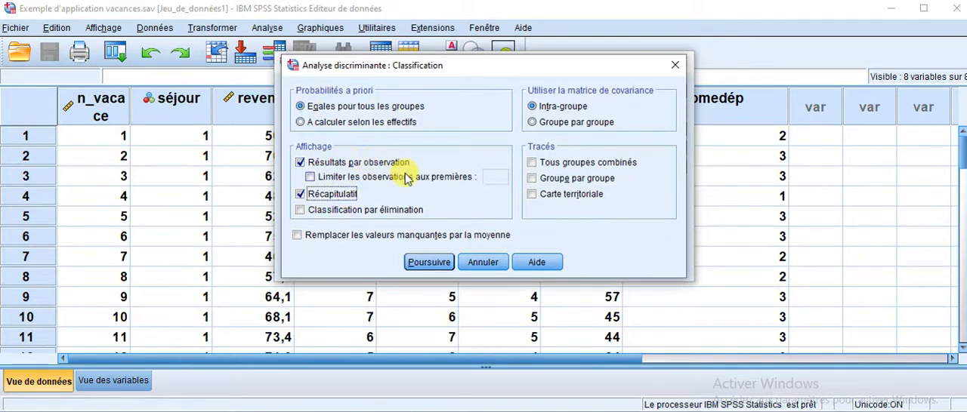
pyautogui.click(438, 262)
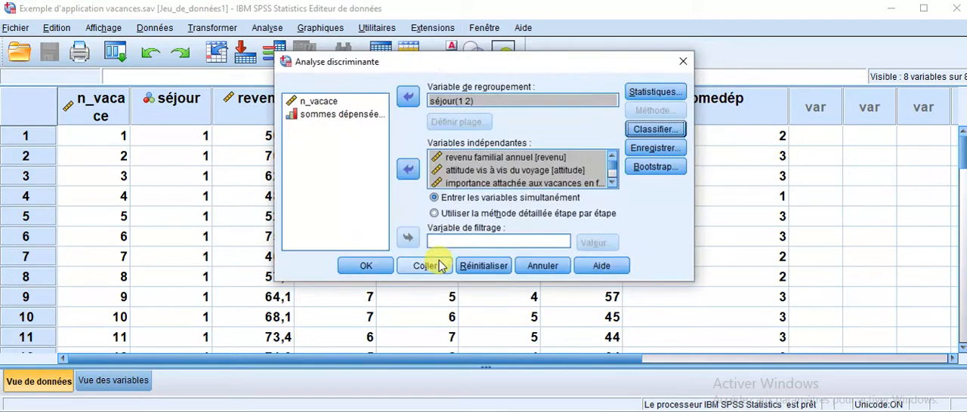
pyautogui.click(367, 265)
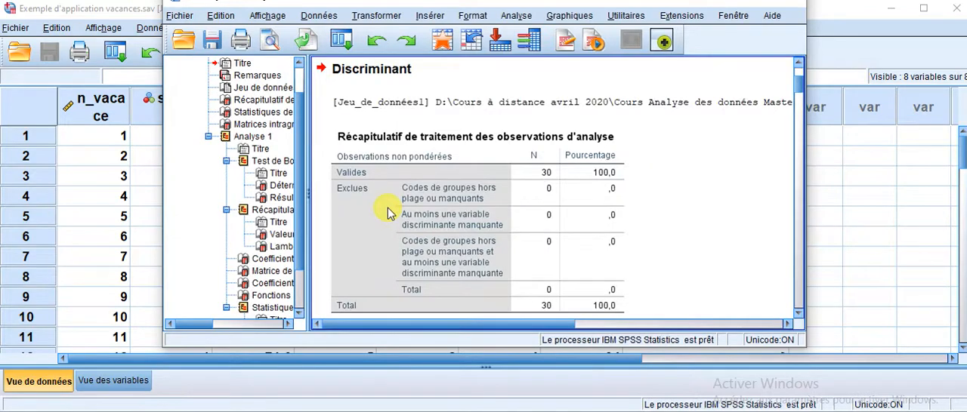
# Enlarge the output window and examine the discriminant results, from the case summary and group statistics through Wilks' lambda to the classification results.
pyautogui.click(758, 3)
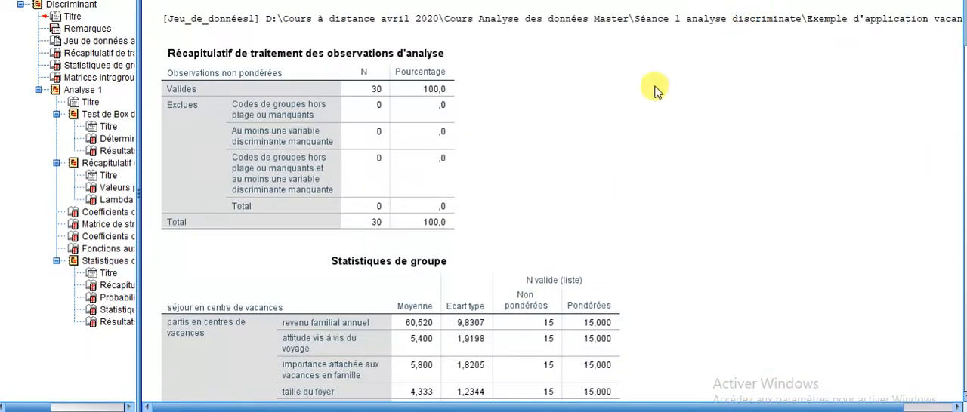
pyautogui.scroll(3, 645, 110)
pyautogui.scroll(-15, 646, 110)
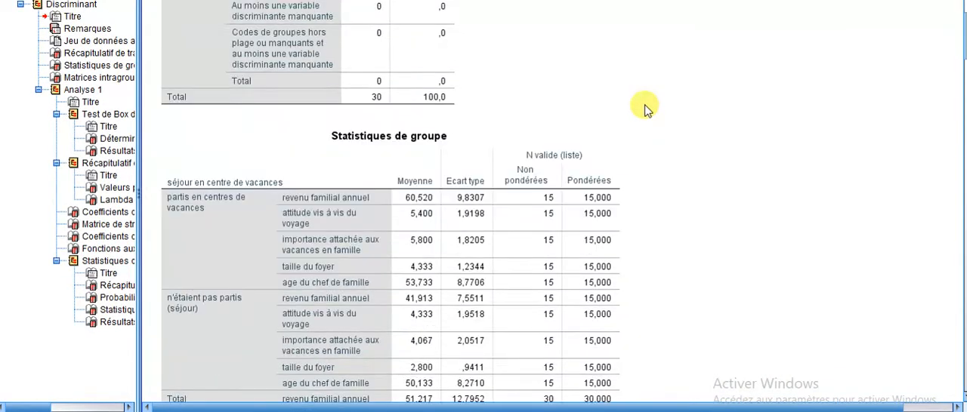
pyautogui.scroll(-15, 645, 110)
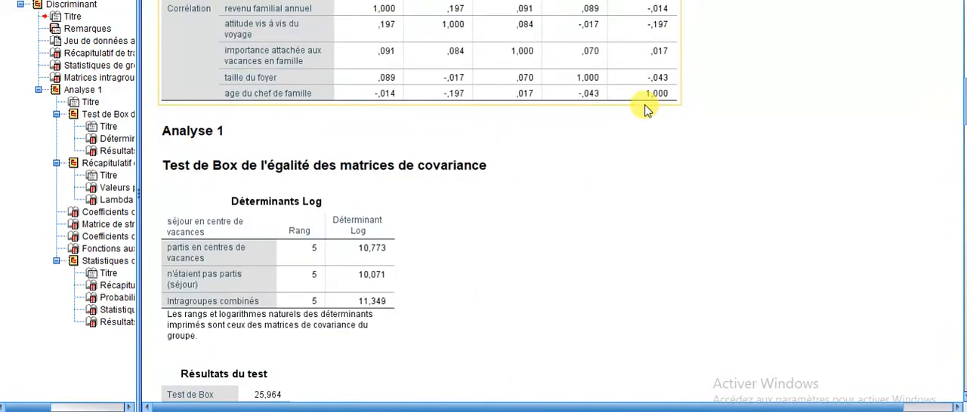
pyautogui.scroll(-15, 645, 110)
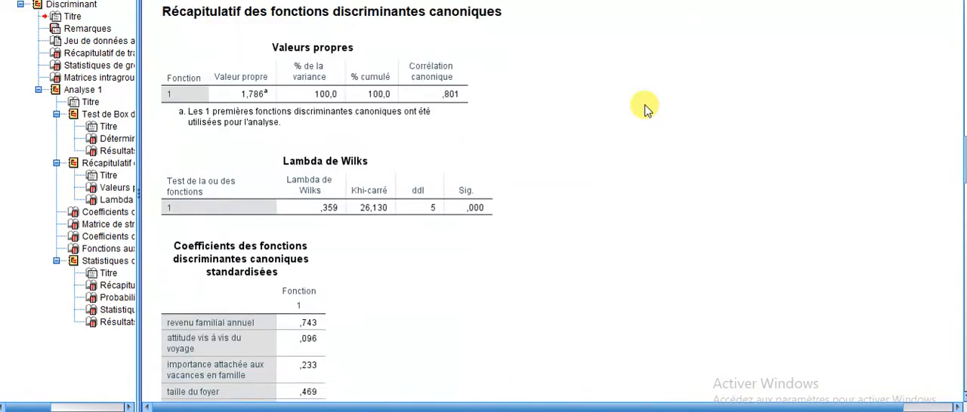
pyautogui.scroll(-5, 646, 109)
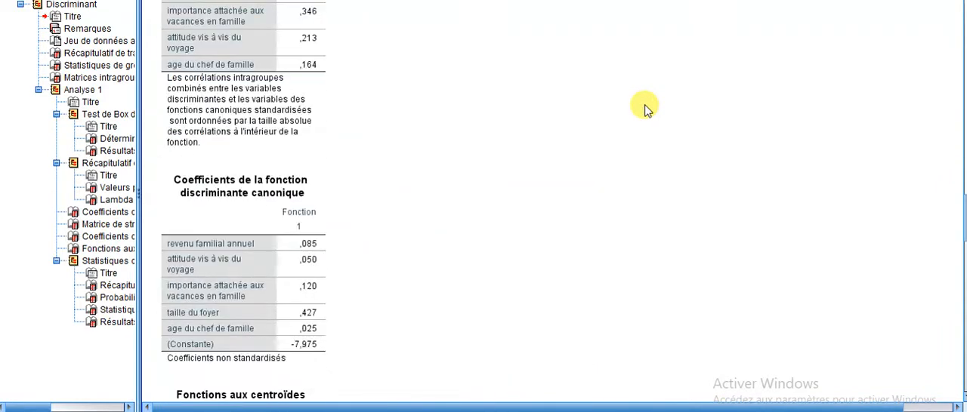
pyautogui.scroll(-18, 646, 109)
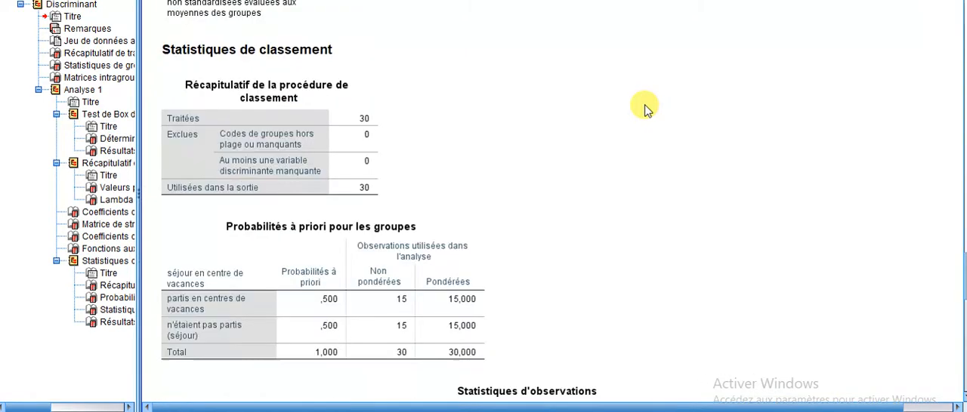
pyautogui.scroll(-5, 646, 109)
pyautogui.scroll(-5, 646, 109)
pyautogui.scroll(10, 645, 110)
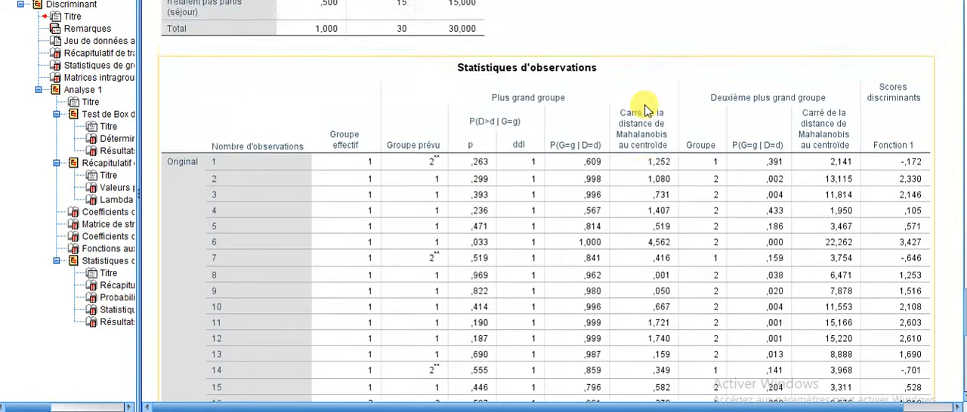
pyautogui.scroll(6, 646, 110)
pyautogui.scroll(-15, 646, 109)
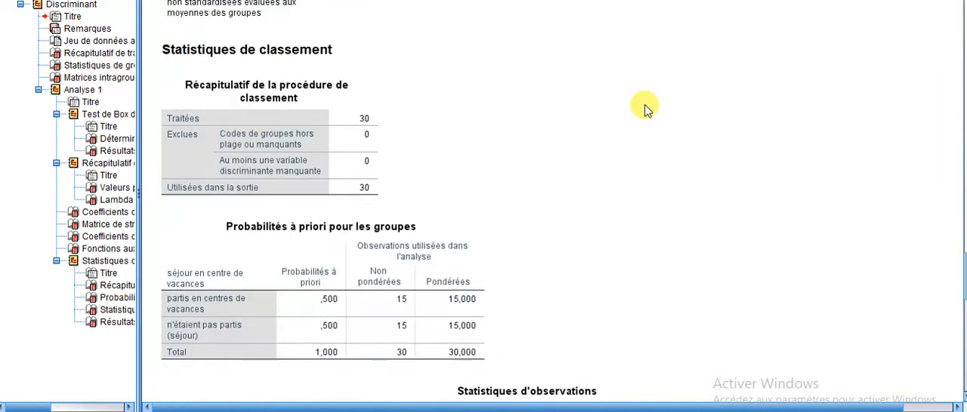
pyautogui.scroll(-5, 645, 109)
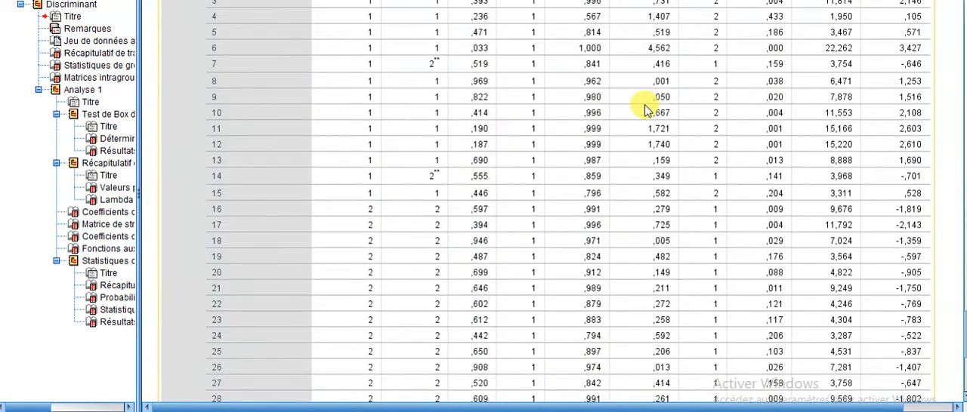
pyautogui.scroll(-8, 521, 98)
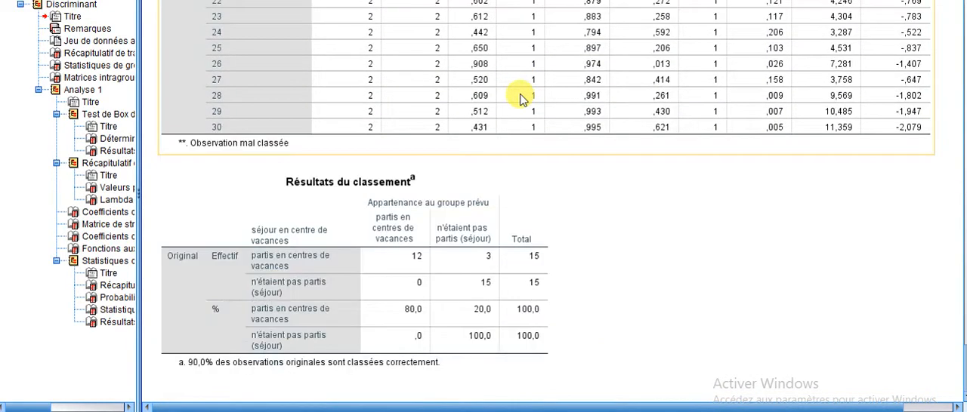
pyautogui.scroll(5, 521, 98)
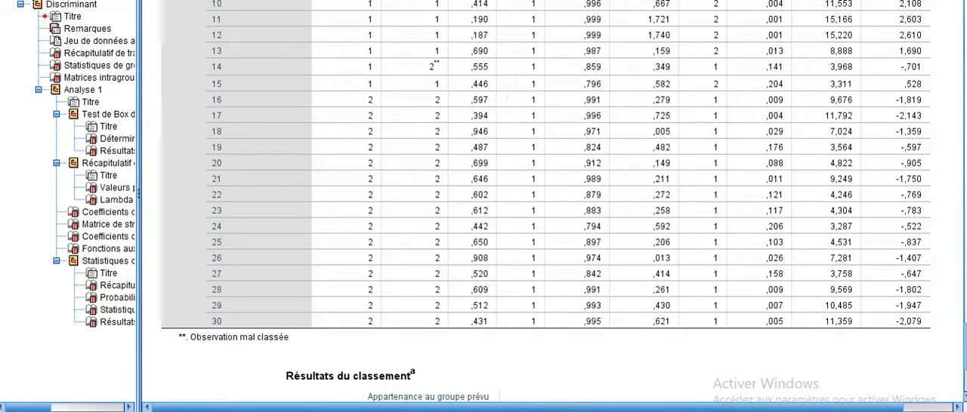
# Switch to the Word document and view Tableau 2 with the control-sample data on holiday-centre stays.
pyautogui.click(576, 411)
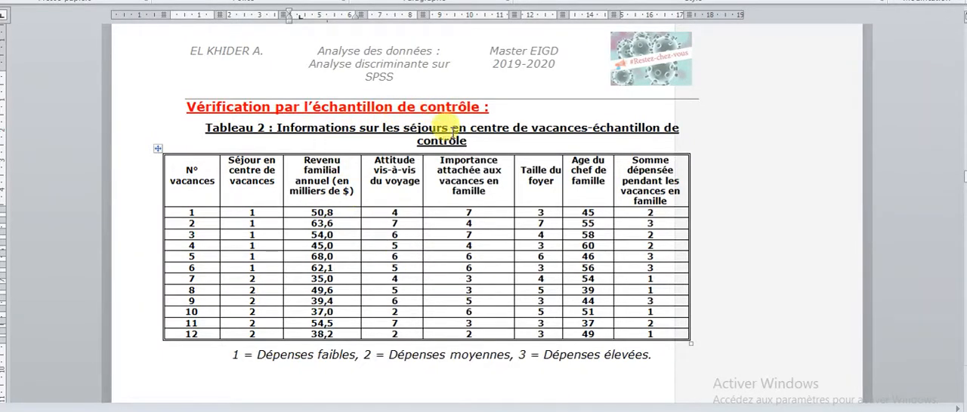
pyautogui.scroll(5, 311, 205)
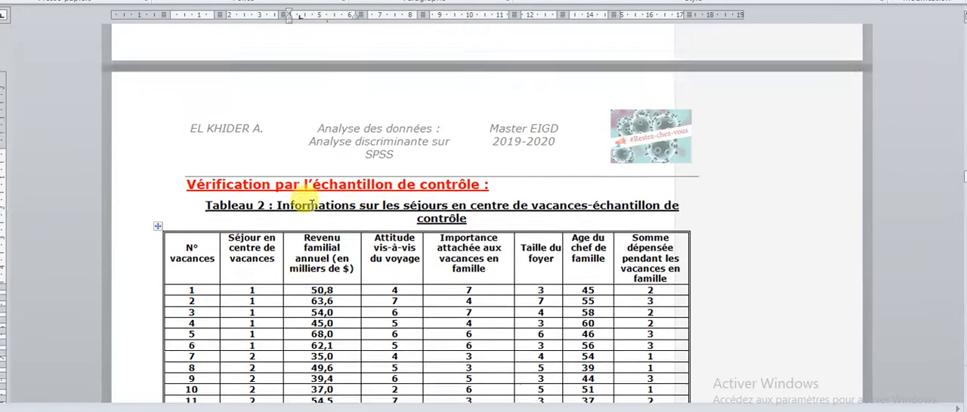
# Review the Q-Press calculation and its khi-deux comparison in the Word document, and return to the control-sample table.
pyautogui.scroll(7, 311, 205)
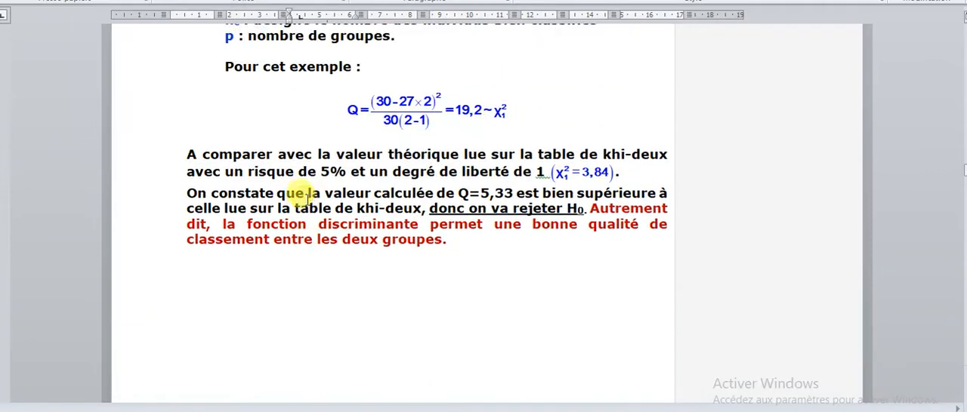
pyautogui.scroll(3, 316, 133)
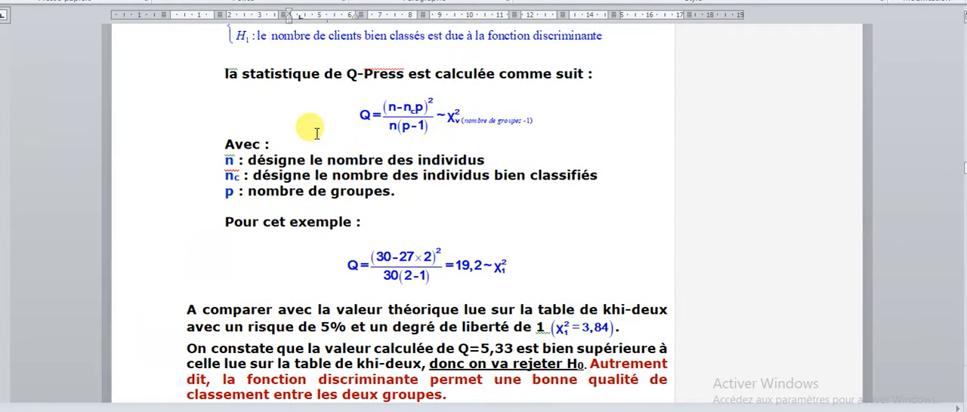
pyautogui.scroll(-3, 317, 133)
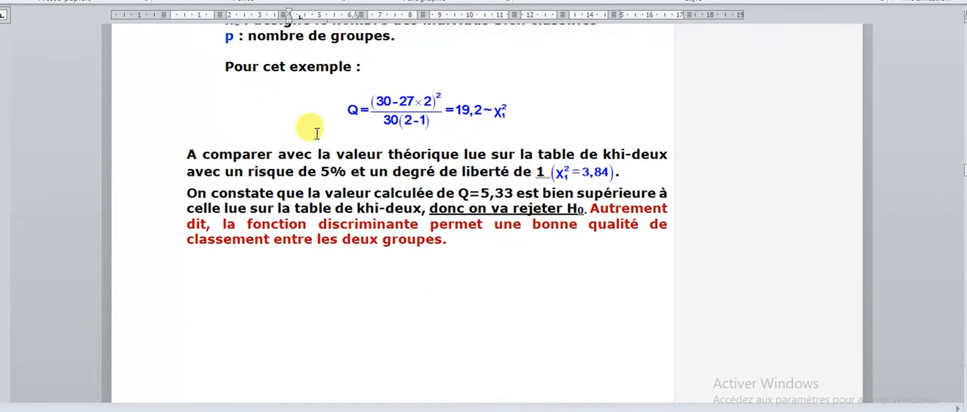
pyautogui.scroll(-10, 317, 133)
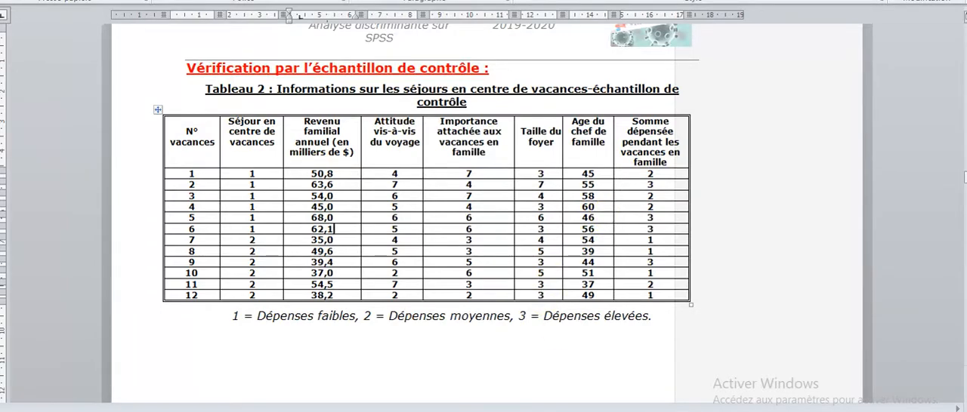
# Find the end of the SPSS dataset, and copy all 12 control-sample rows of Word's Tableau 2 without the N° vacances column.
pyautogui.click(556, 374)
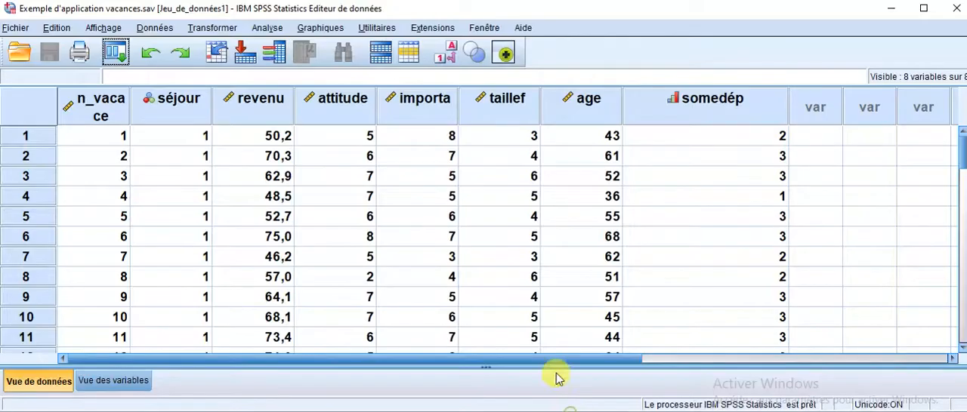
pyautogui.scroll(-8, 326, 236)
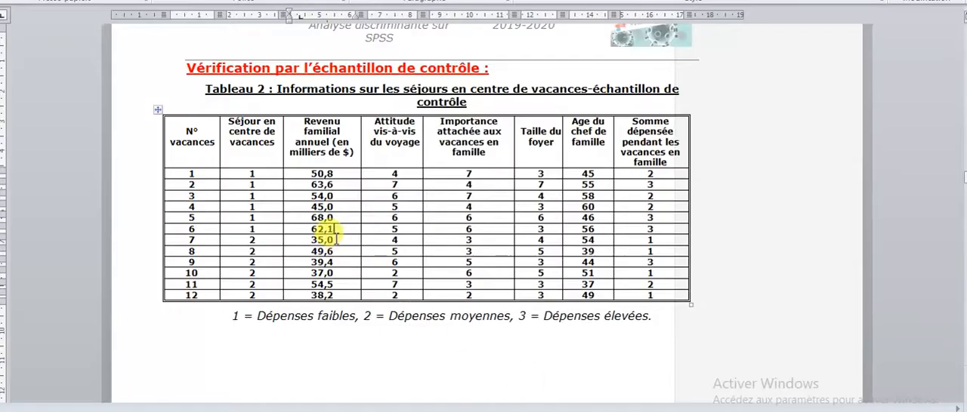
pyautogui.moveTo(249, 173); pyautogui.dragTo(639, 296)
pyautogui.rightClick(492, 206)
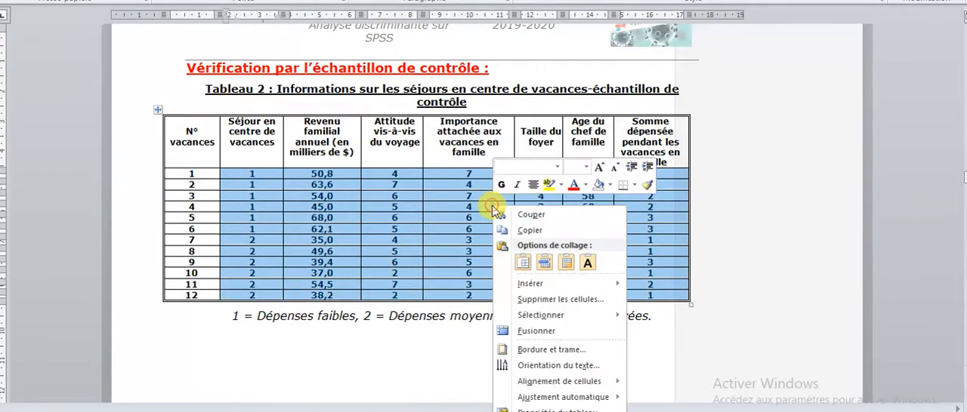
pyautogui.click(527, 231)
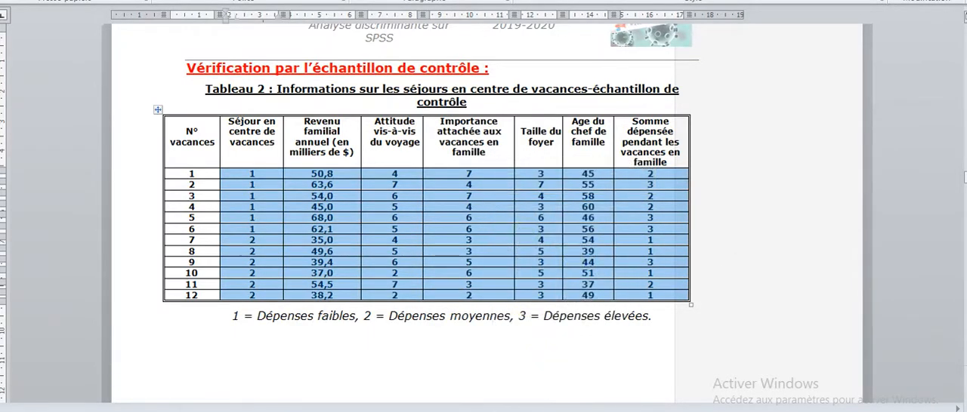
# Paste the copied control-sample values into the SPSS data editor from row 31 of the séjour column, and check the added cases.
pyautogui.click(521, 370)
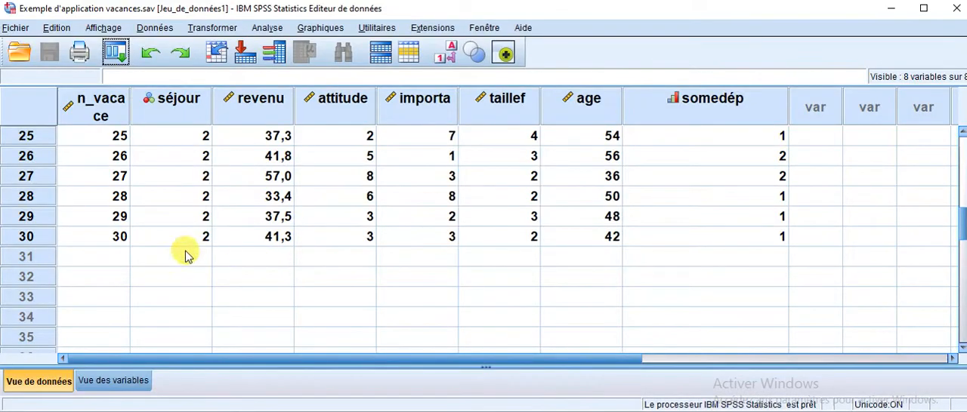
pyautogui.click(157, 259)
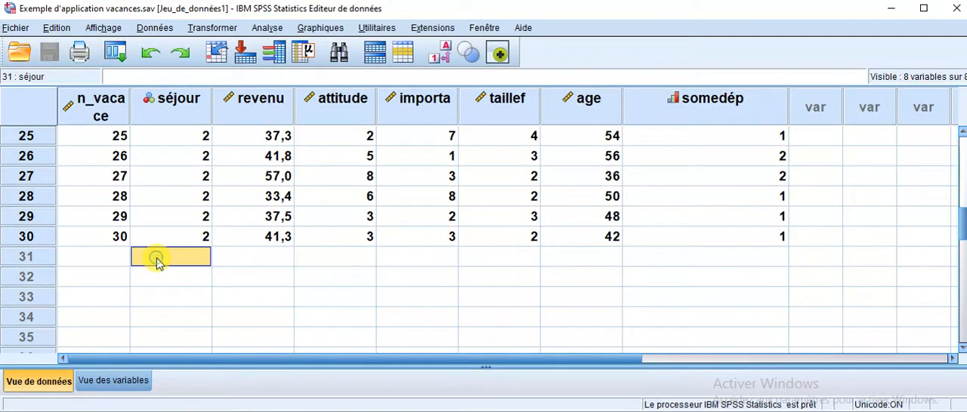
pyautogui.rightClick(195, 262)
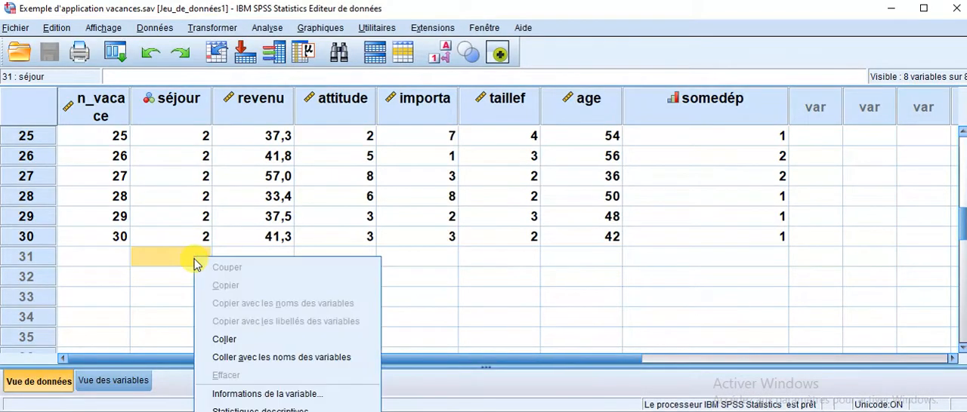
pyautogui.click(240, 339)
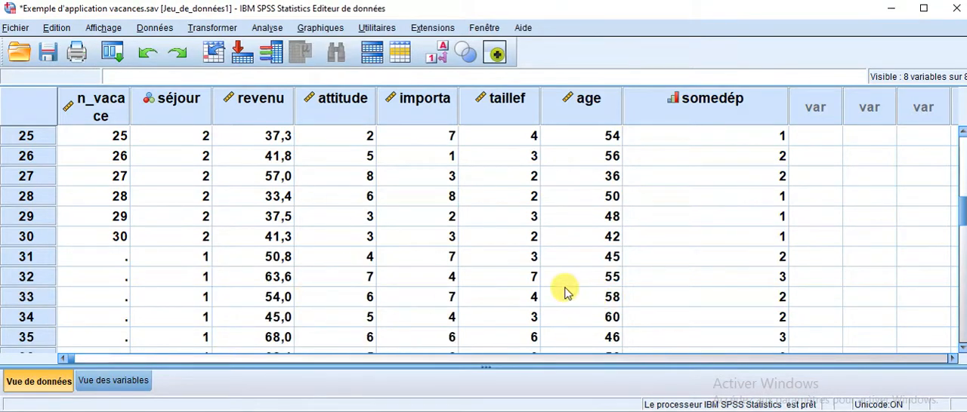
pyautogui.scroll(5, 567, 293)
pyautogui.scroll(3, 567, 293)
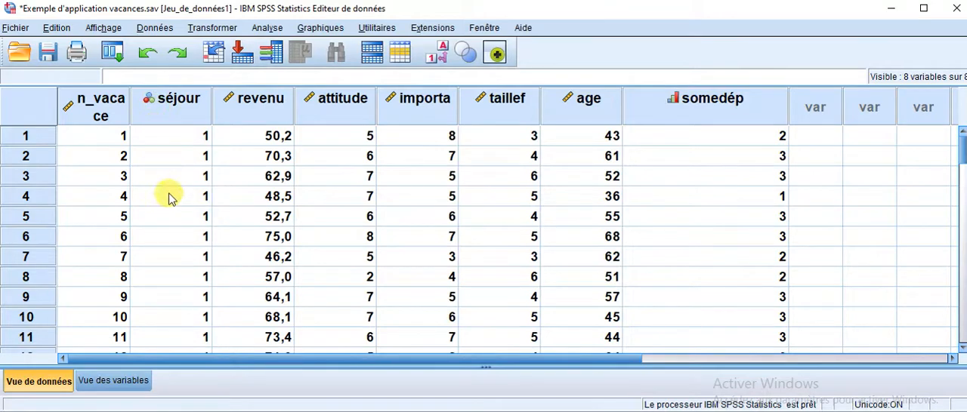
pyautogui.scroll(-5, 385, 230)
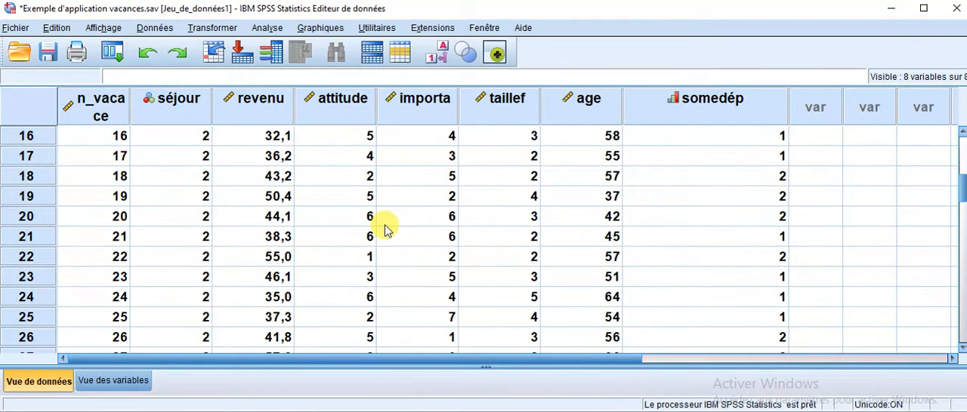
pyautogui.scroll(-2, 386, 231)
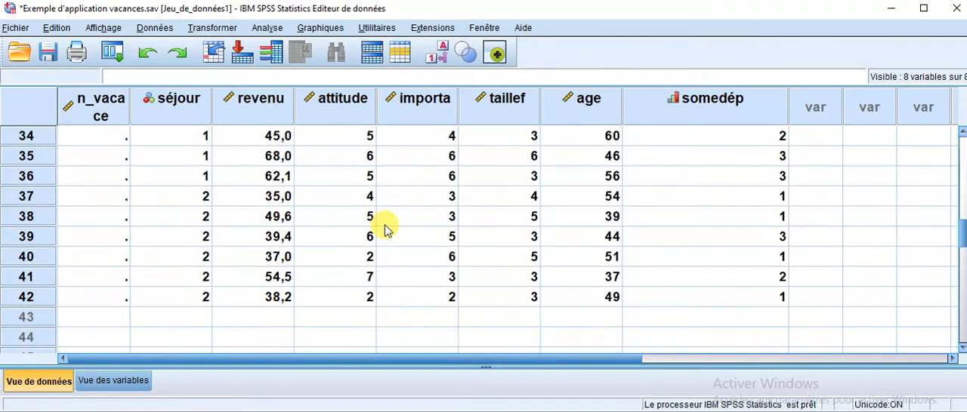
pyautogui.scroll(2, 385, 230)
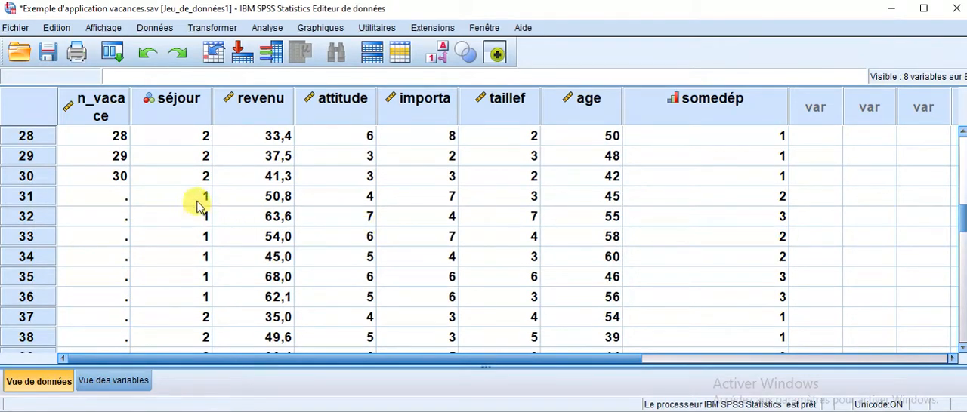
pyautogui.scroll(9, 291, 259)
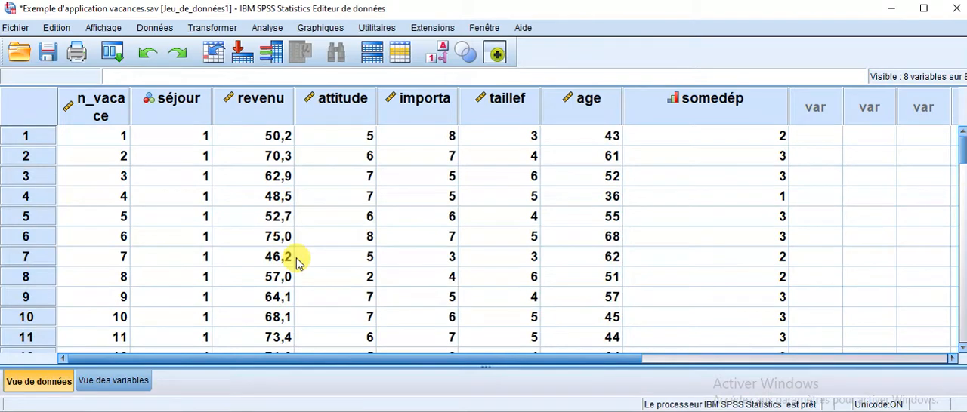
# Set the discriminant analysis to save Groupes d'affectation prévus, and run it on the extended dataset.
pyautogui.click(270, 30)
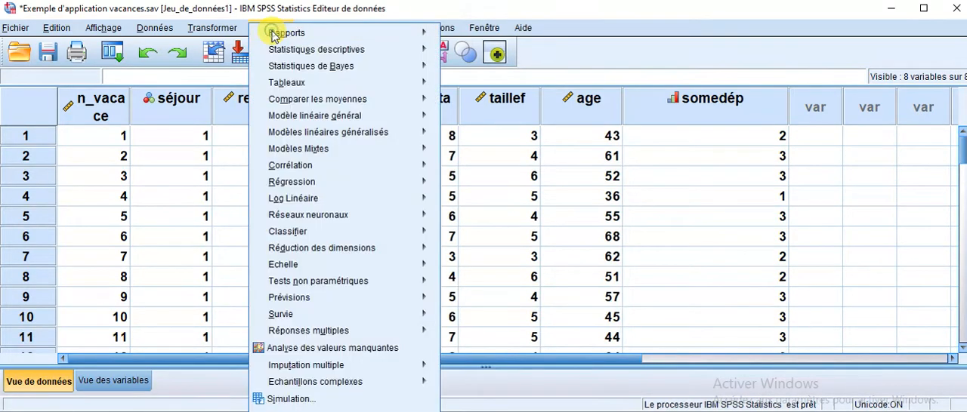
pyautogui.moveTo(317, 237)
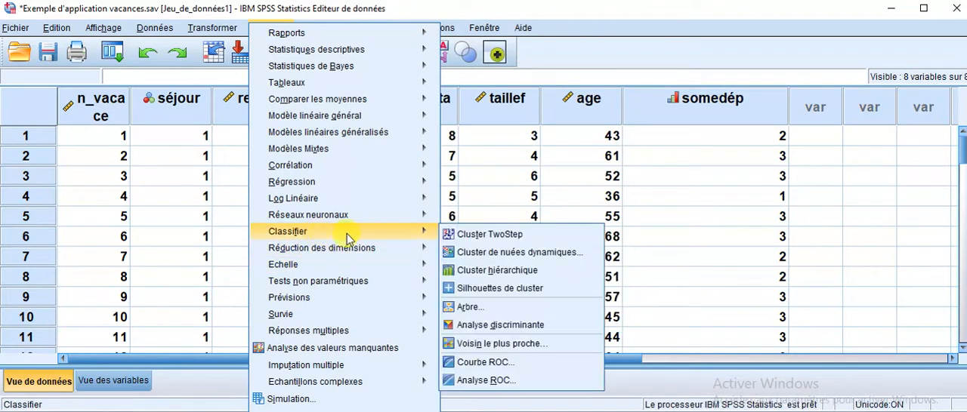
pyautogui.click(510, 334)
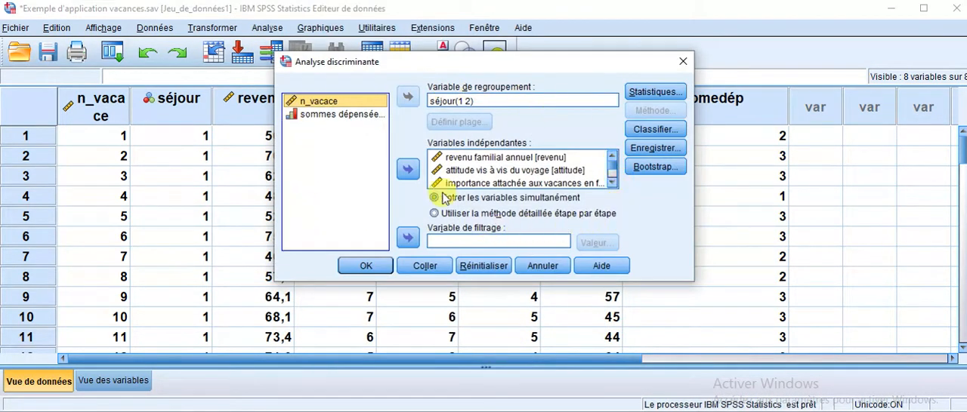
pyautogui.click(655, 150)
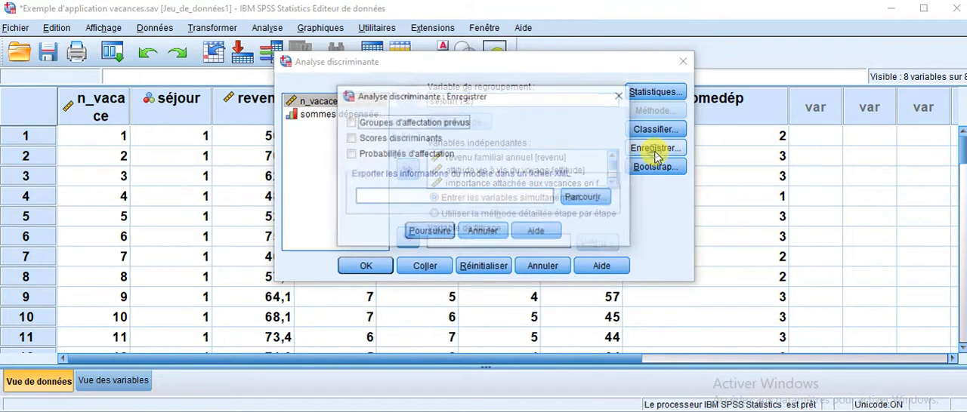
pyautogui.click(387, 130)
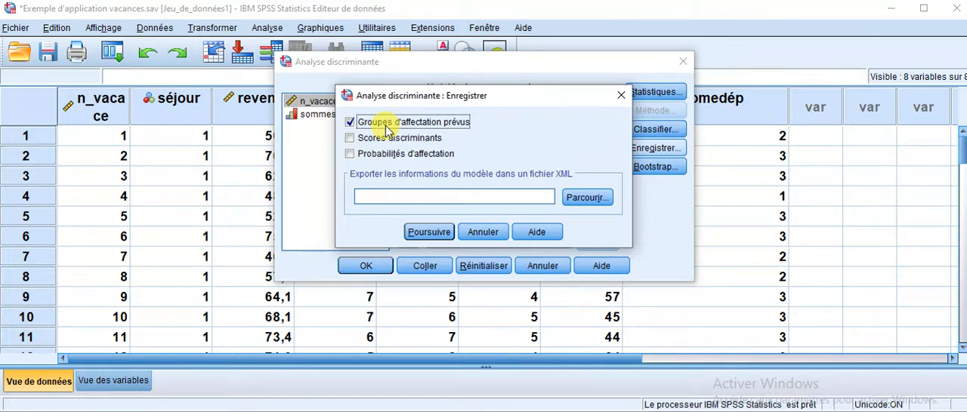
pyautogui.click(432, 232)
pyautogui.click(365, 266)
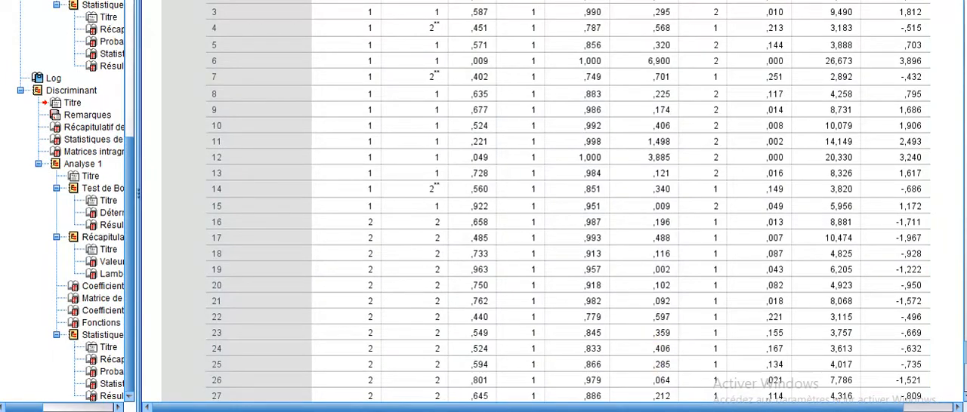
# Switch to the data editor and compare the saved predicted groups with séjour for the original cases, checking rows 4 and 7.
pyautogui.click(585, 398)
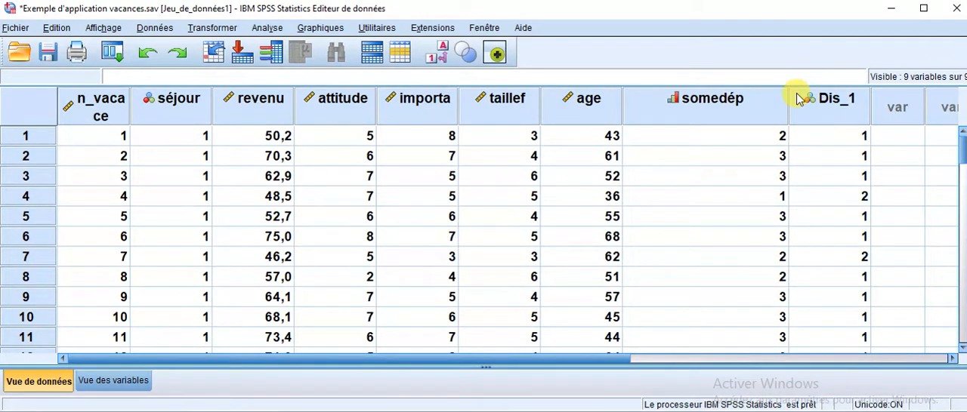
pyautogui.moveTo(799, 99)
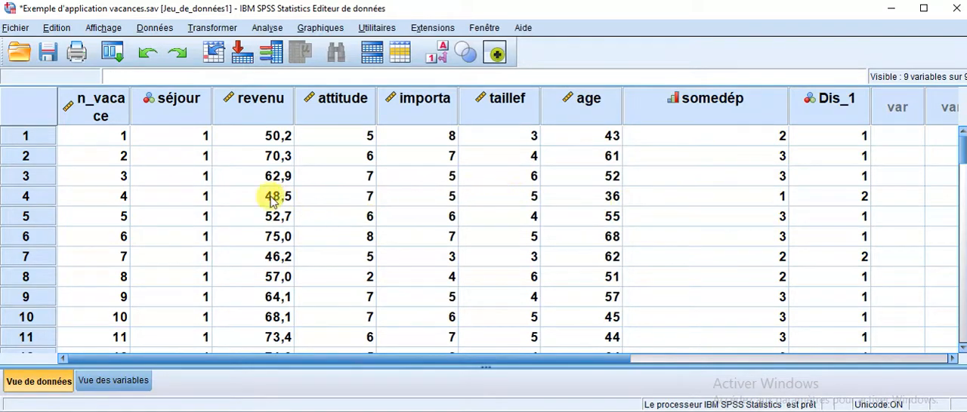
pyautogui.click(189, 206)
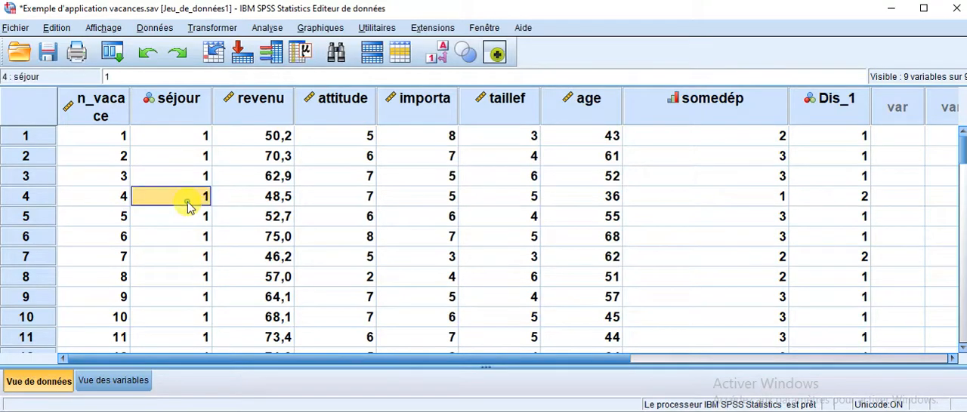
pyautogui.click(846, 203)
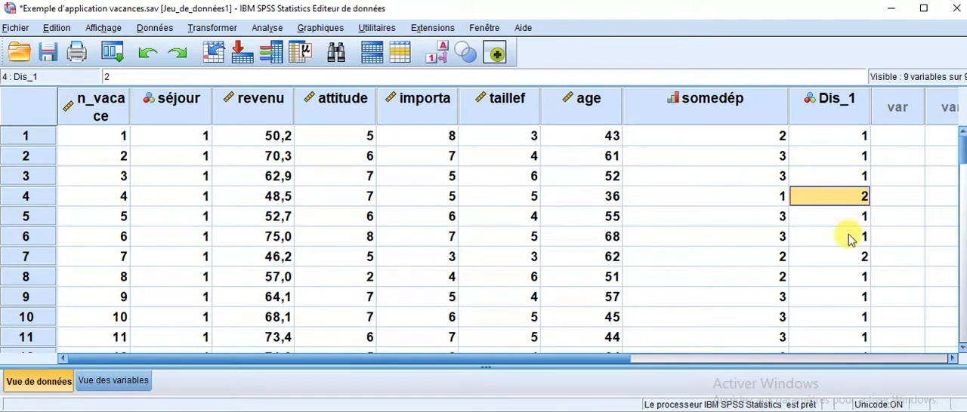
pyautogui.click(847, 260)
pyautogui.scroll(-2, 779, 319)
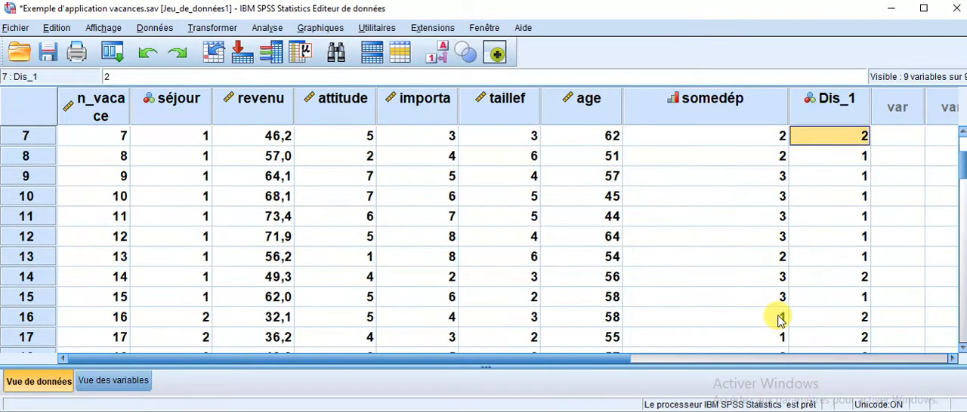
pyautogui.scroll(-1, 779, 319)
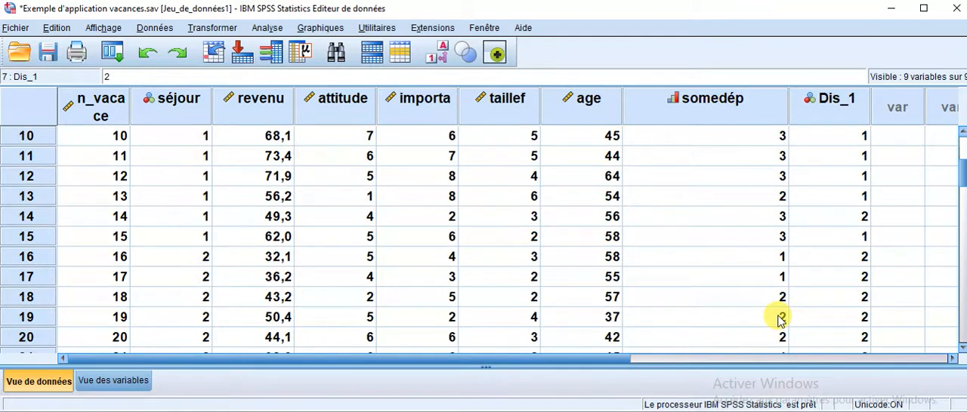
pyautogui.scroll(3, 779, 320)
pyautogui.scroll(-5, 779, 319)
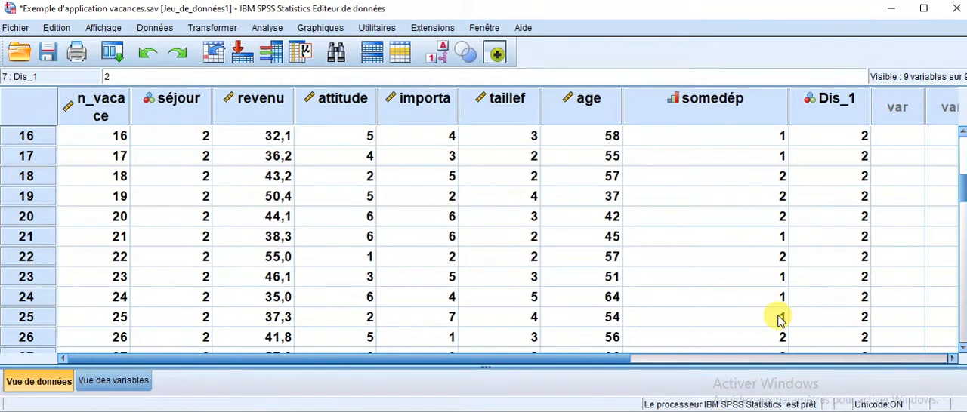
# Compare the predicted groups with the actual séjour values for the control-sample cases in rows 31 to 42.
pyautogui.scroll(-5, 779, 319)
pyautogui.scroll(1, 779, 319)
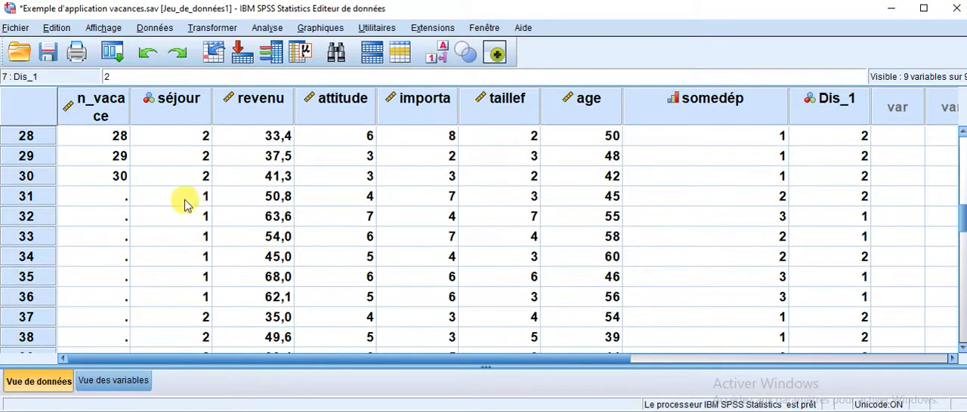
pyautogui.click(41, 199)
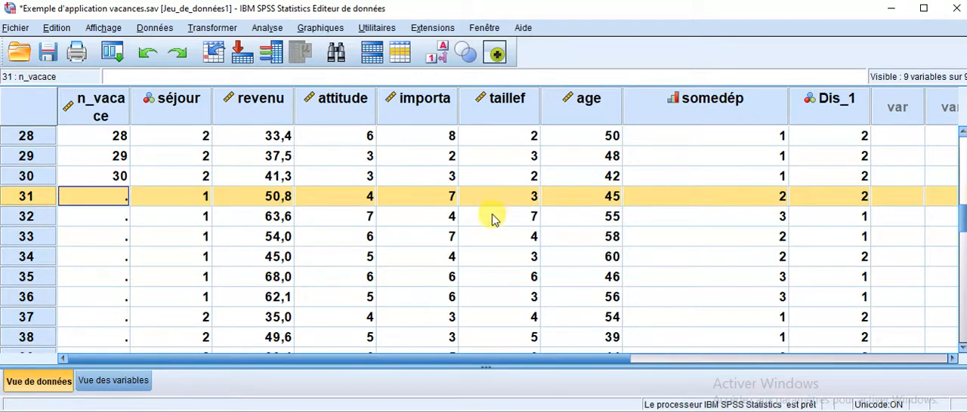
pyautogui.scroll(-2, 849, 240)
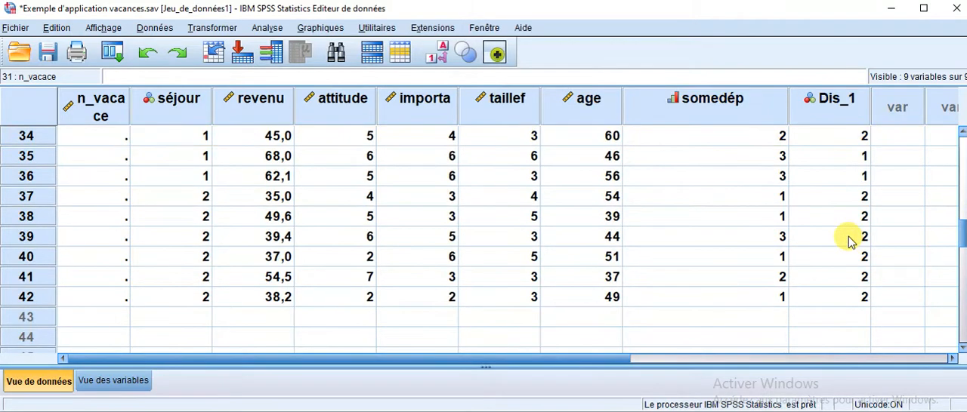
pyautogui.scroll(2, 804, 293)
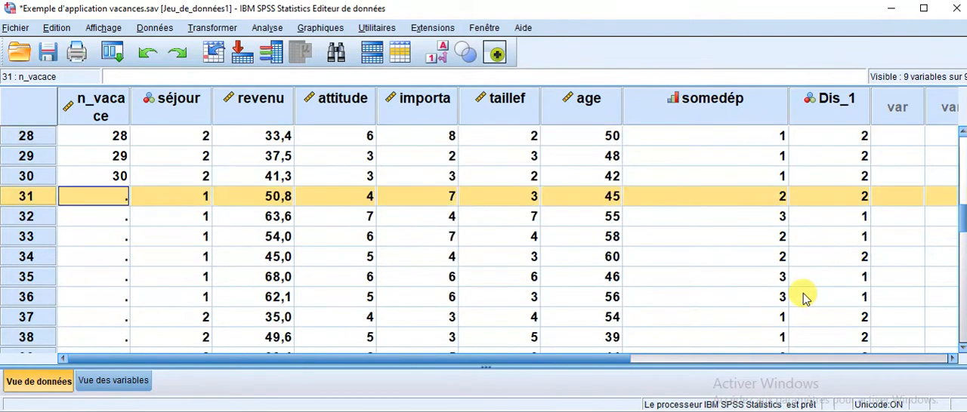
pyautogui.scroll(-1, 805, 294)
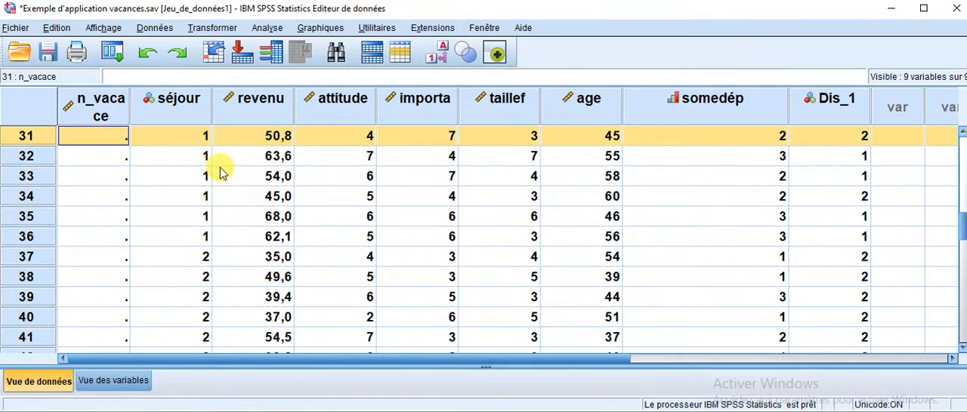
# Examine case 31 across séjour, revenu, attitude and importa, and compare its actual group with its predicted group in Dis_1.
pyautogui.scroll(1, 216, 170)
pyautogui.click(198, 218)
pyautogui.click(195, 197)
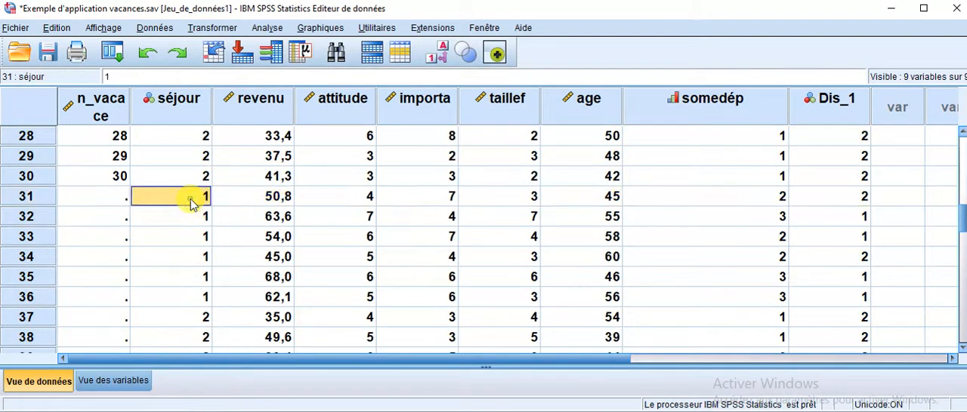
pyautogui.click(254, 198)
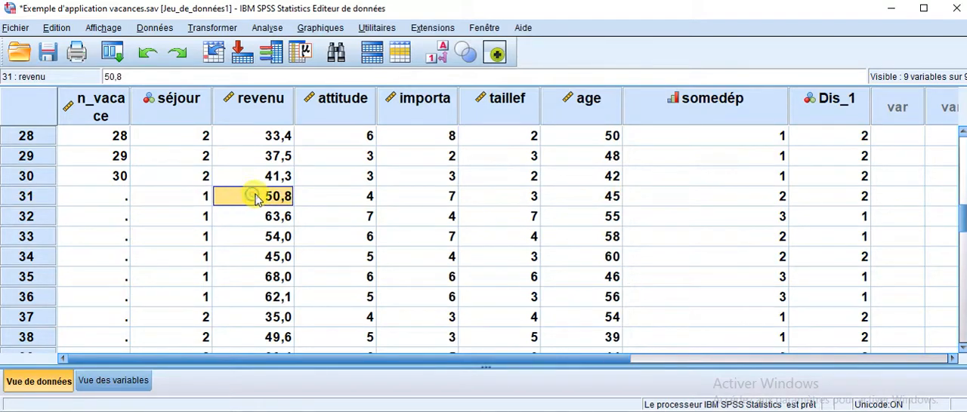
pyautogui.click(320, 197)
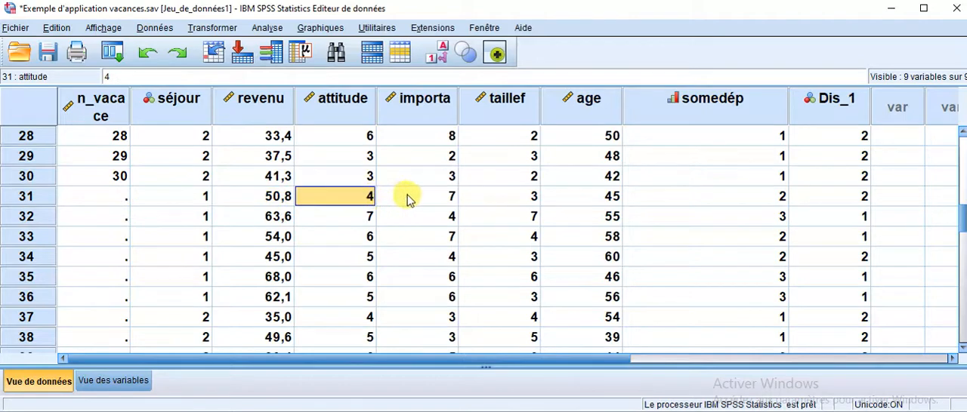
pyautogui.click(405, 195)
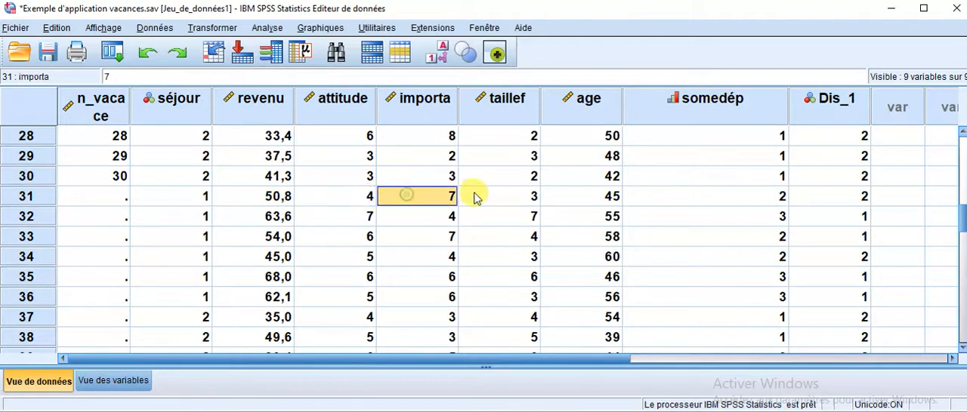
pyautogui.click(830, 197)
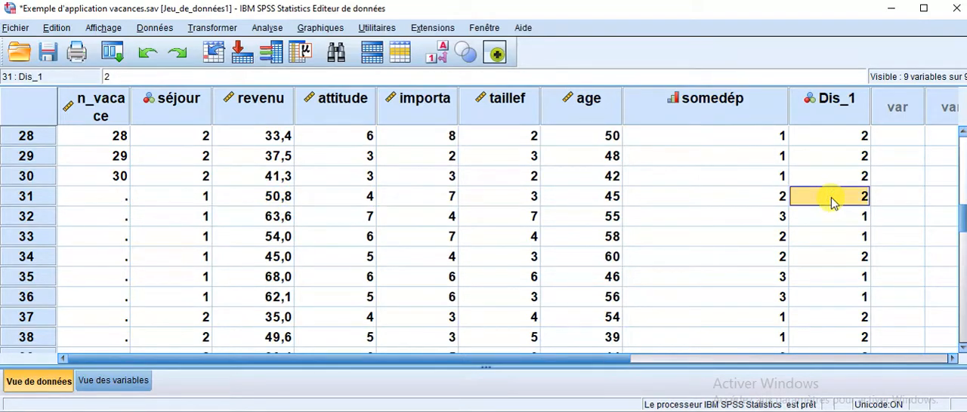
# Check the predicted groups in Dis_1 case by case for rows 32 to 38, review the remaining control cases, and recheck row 31.
pyautogui.click(836, 220)
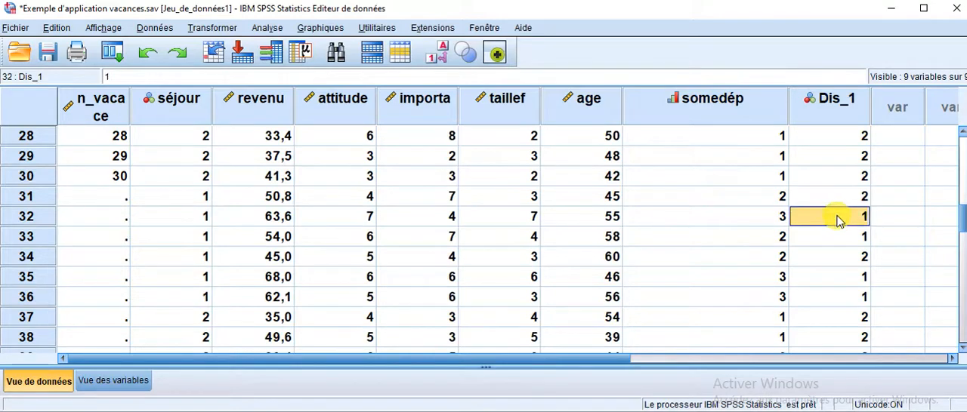
pyautogui.click(838, 238)
pyautogui.click(842, 258)
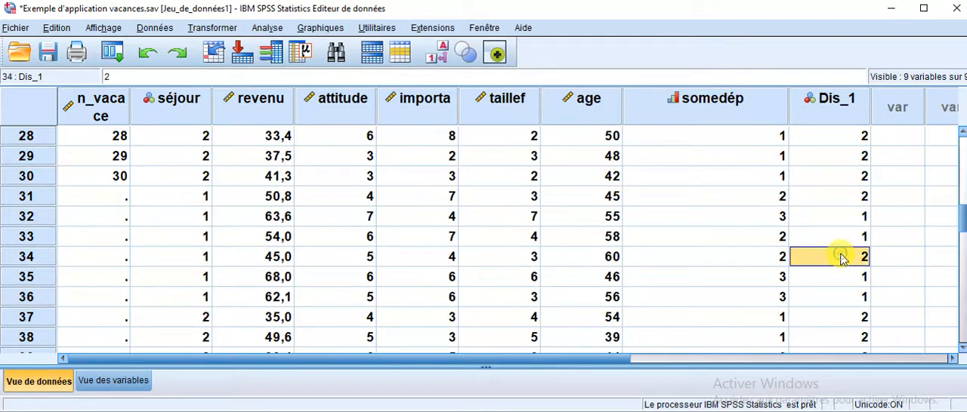
pyautogui.click(838, 277)
pyautogui.click(839, 298)
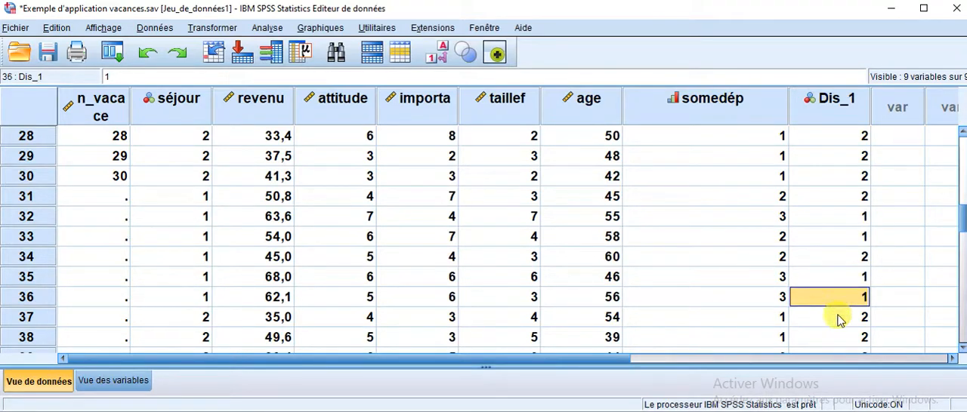
pyautogui.click(838, 317)
pyautogui.click(837, 337)
pyautogui.scroll(-2, 827, 325)
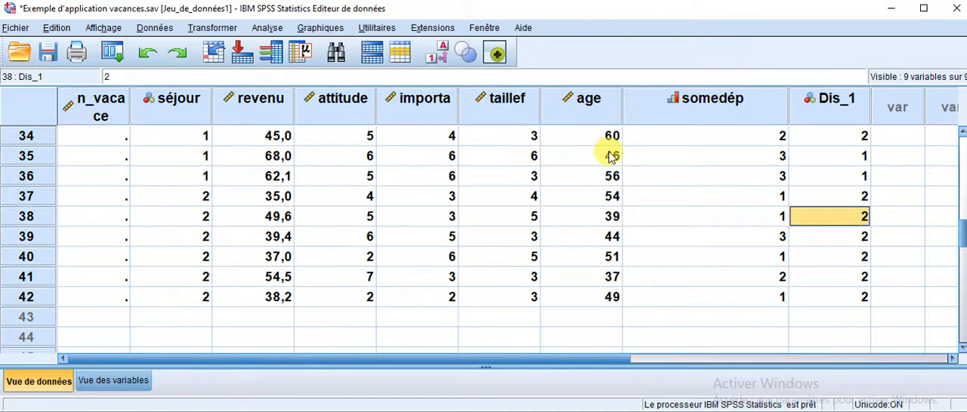
pyautogui.scroll(3, 479, 194)
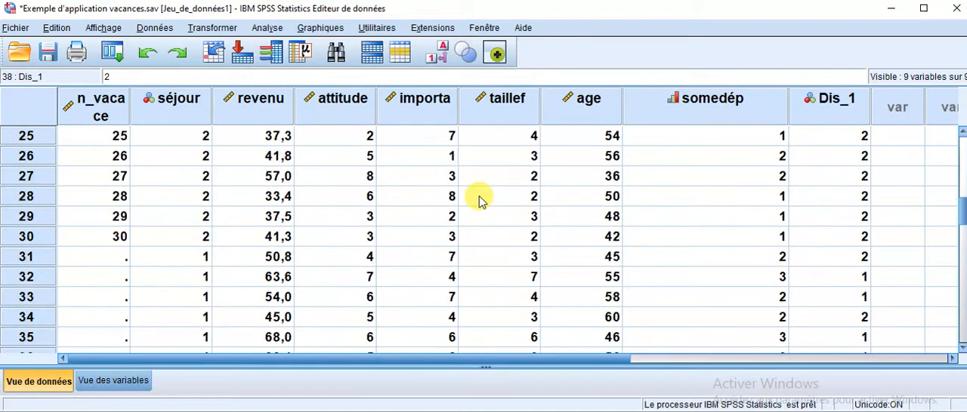
pyautogui.scroll(-1, 479, 197)
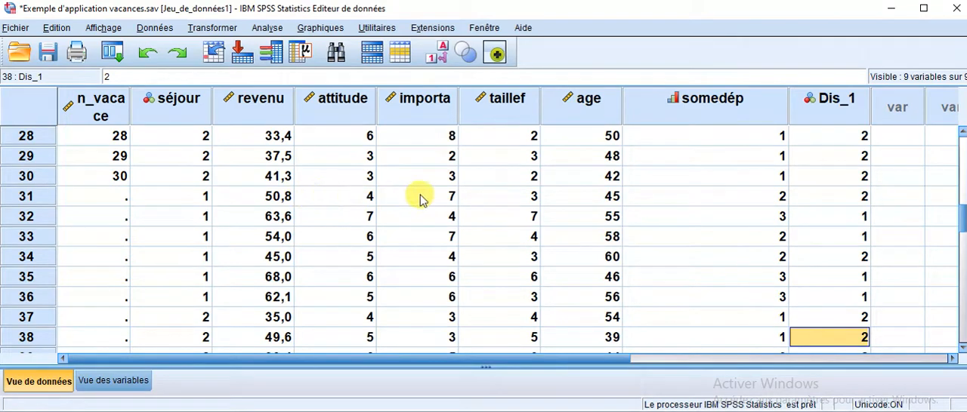
pyautogui.click(849, 204)
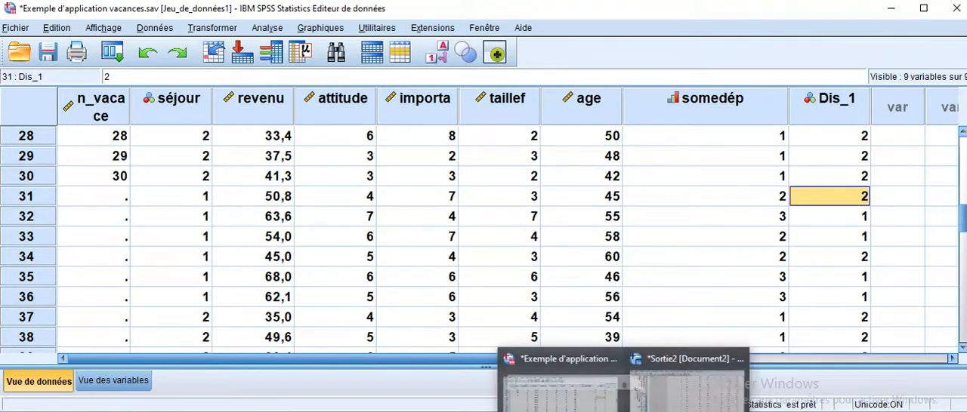
# Switch to the Word document and look back from the control-sample table through the observation statistics and function coefficients to the Valeurs propres table.
pyautogui.click(574, 374)
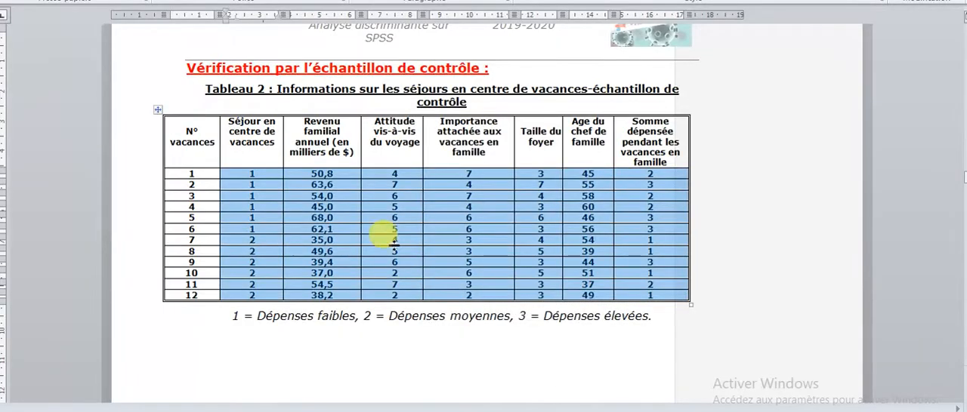
pyautogui.scroll(10, 385, 240)
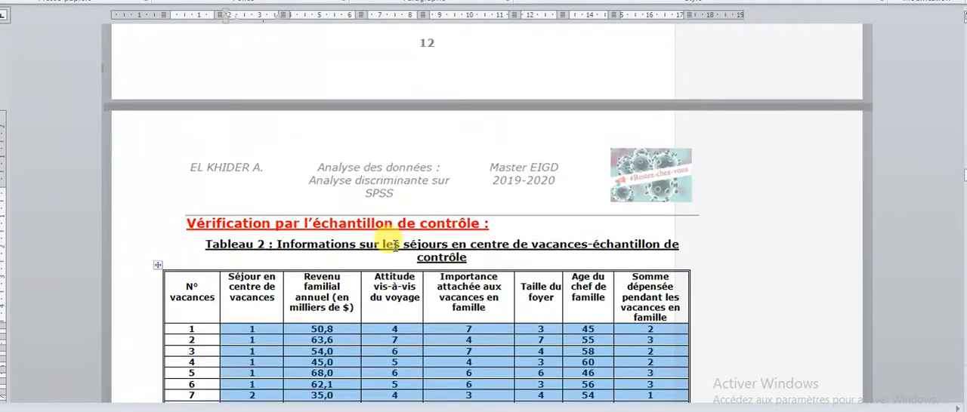
pyautogui.scroll(15, 395, 245)
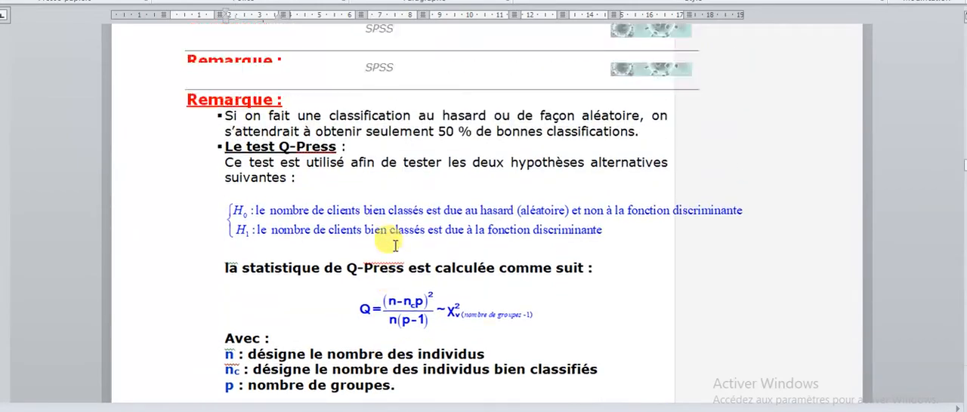
pyautogui.scroll(15, 395, 245)
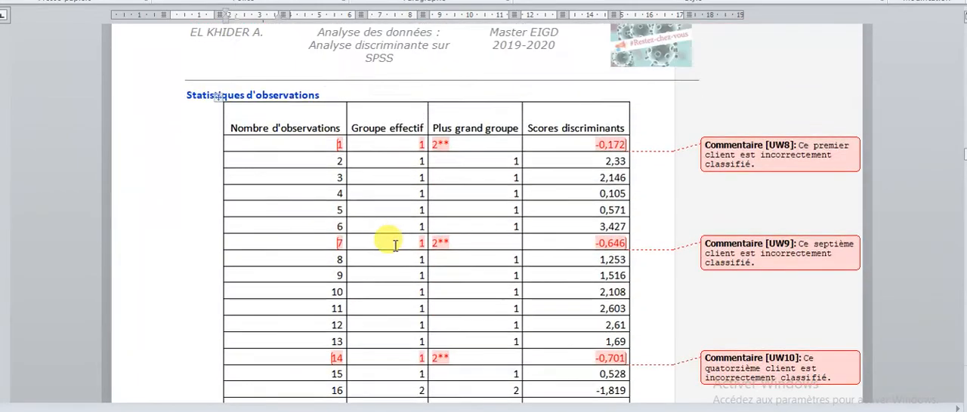
pyautogui.scroll(15, 394, 245)
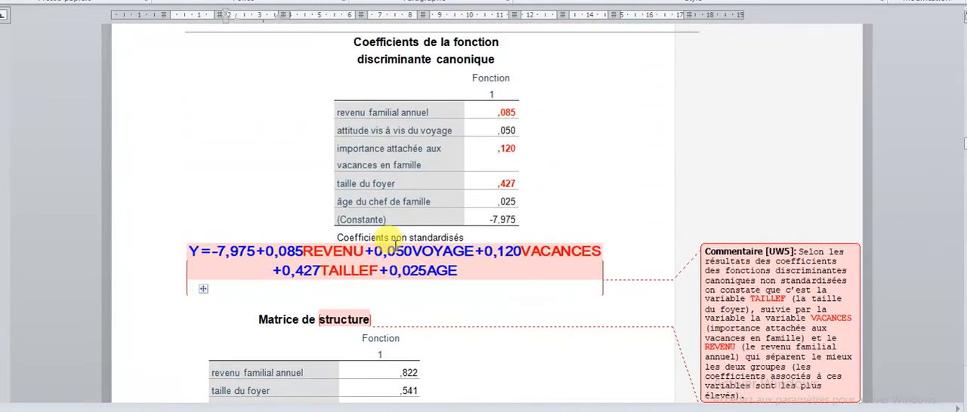
pyautogui.scroll(15, 394, 245)
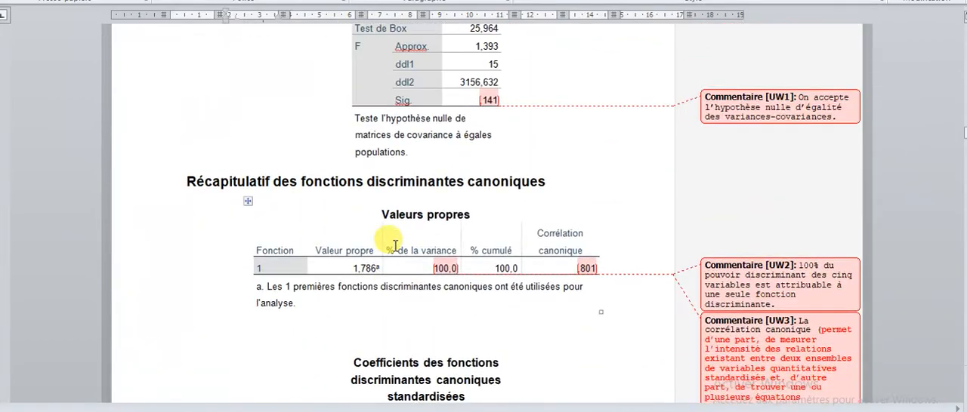